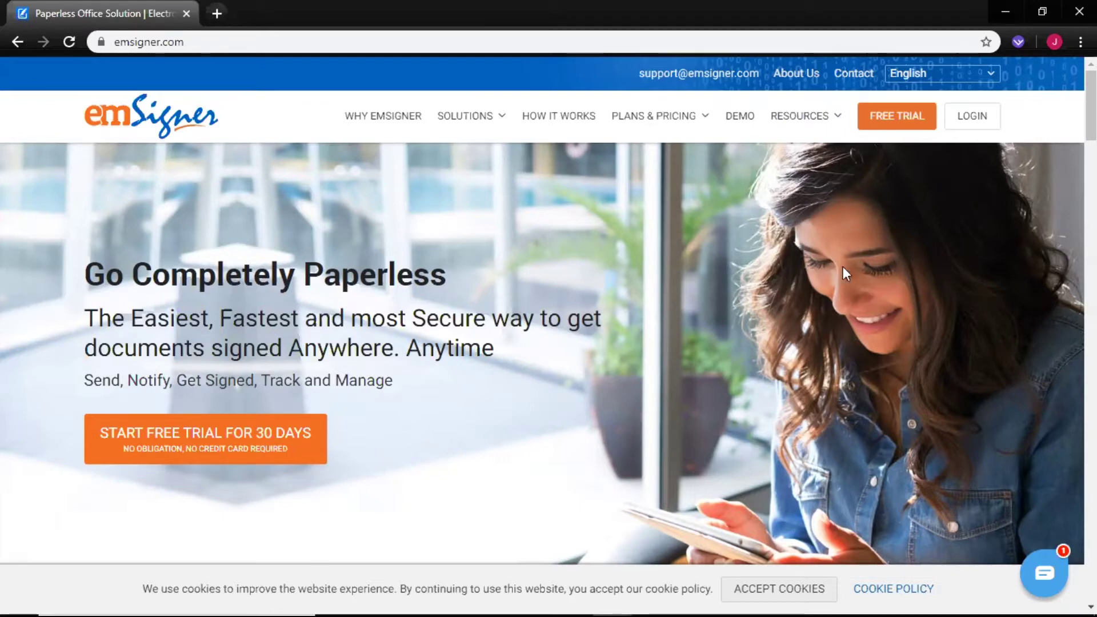
# - Sign in to emSigner with the account email and password to reach the Dashboard
pyautogui.click(973, 127)
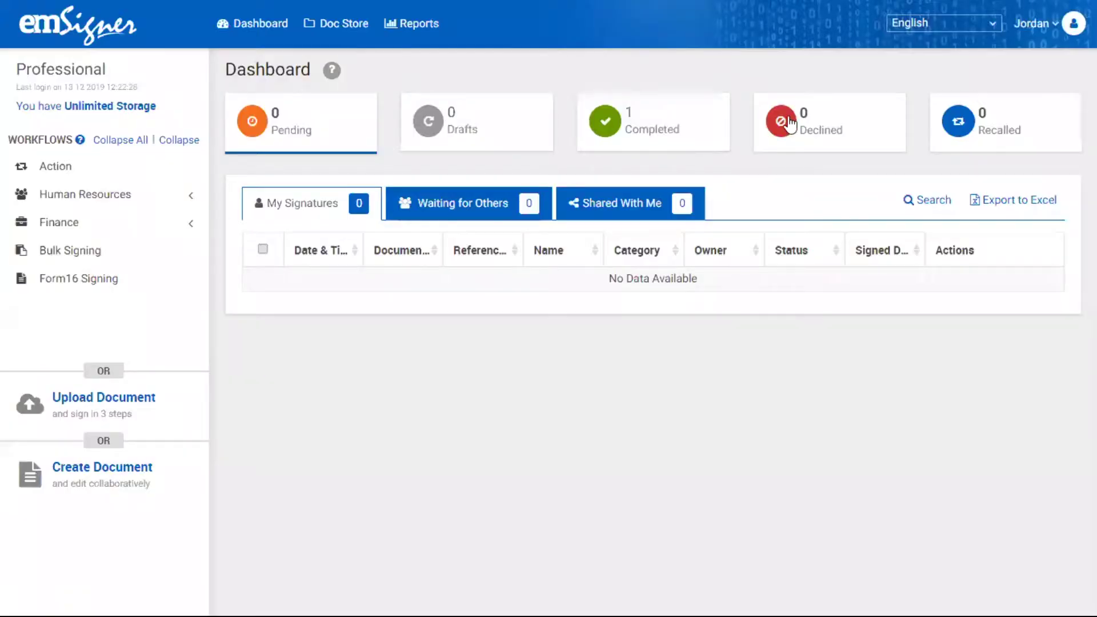
# - Go to Settings and open Manage Workflows under Admin Settings
pyautogui.click(1060, 29)
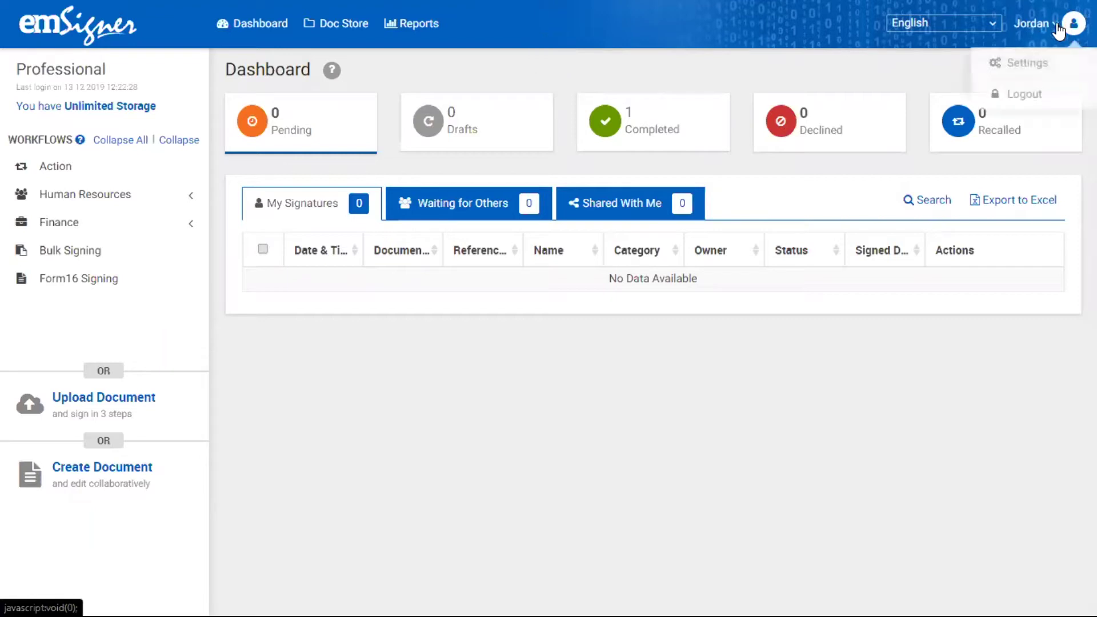
pyautogui.click(1042, 57)
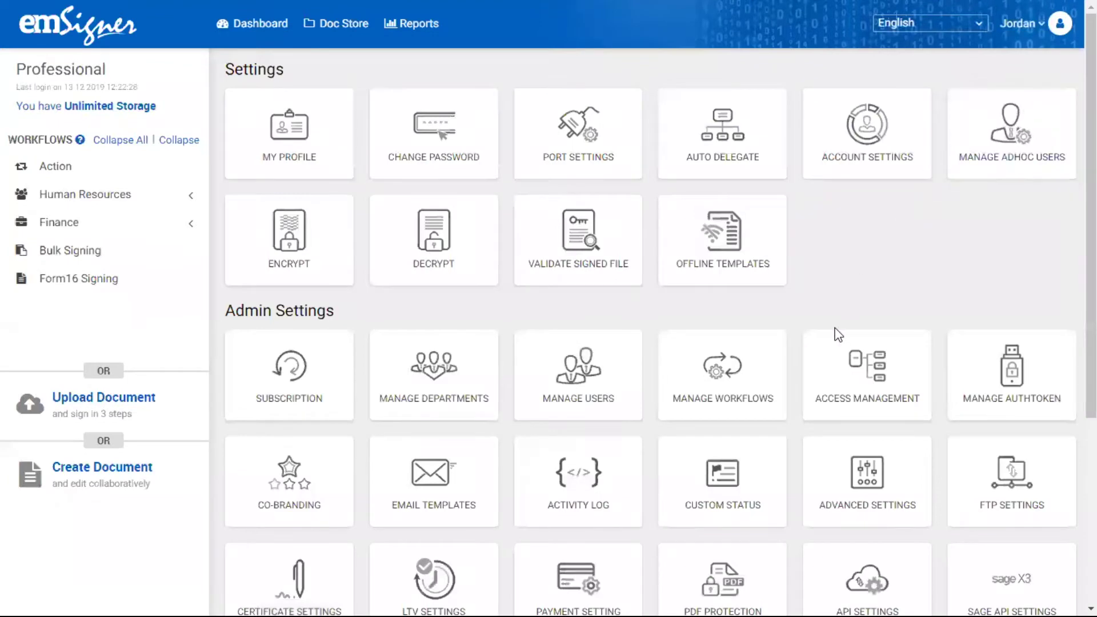
pyautogui.click(718, 394)
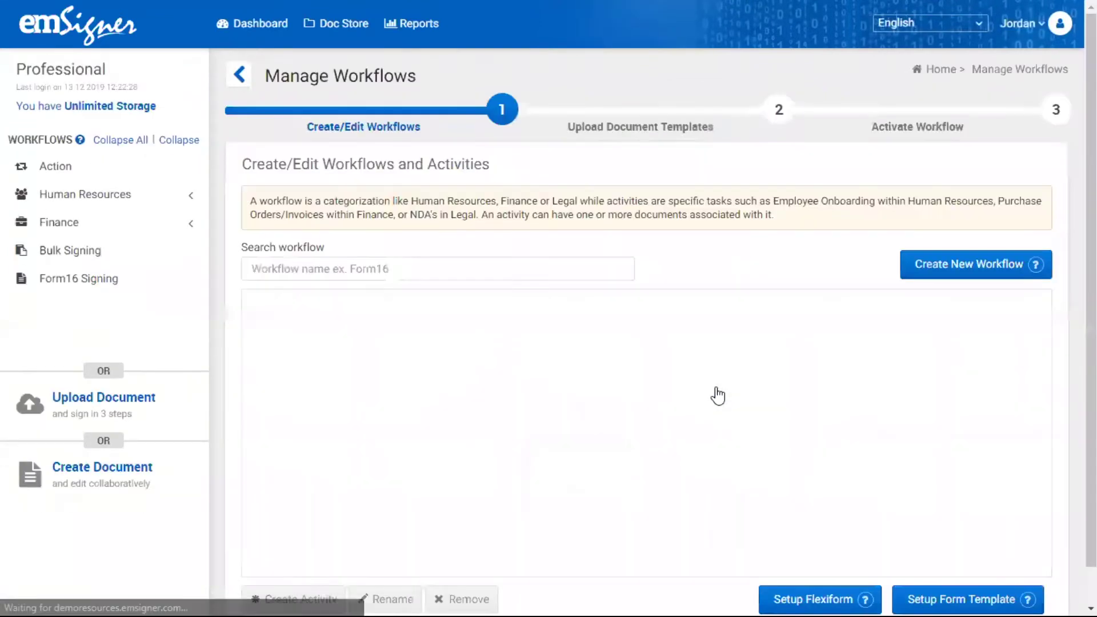
pyautogui.scroll(-1, 549, 315)
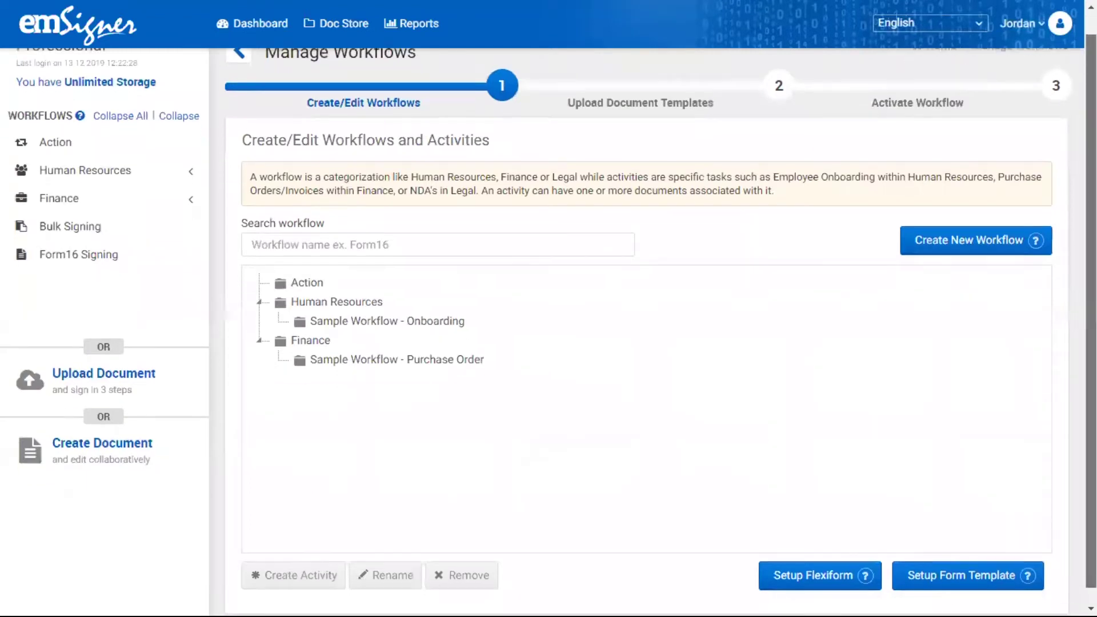
# - Create and save a new workflow named 'Purchase Order'
pyautogui.click(988, 241)
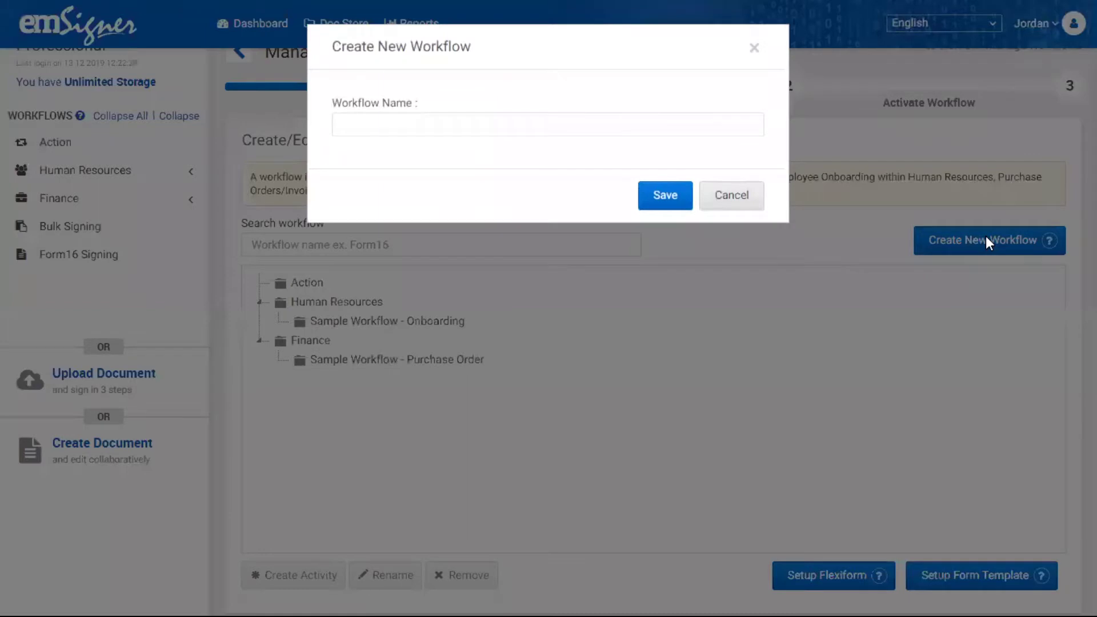
pyautogui.click(689, 117)
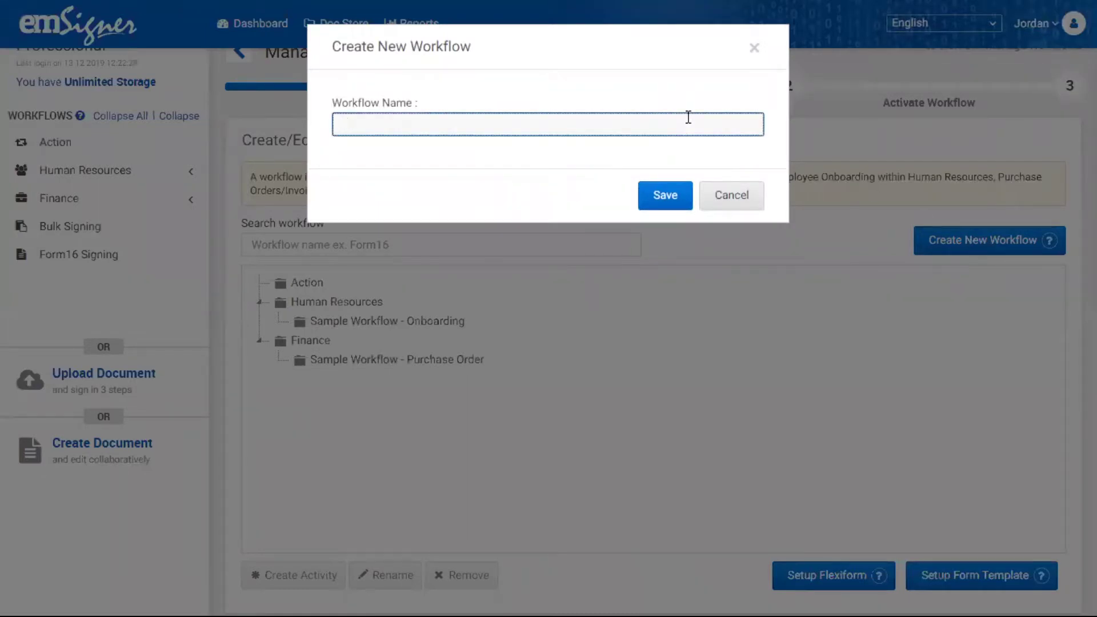
pyautogui.write('Purchase Order')
pyautogui.click(676, 200)
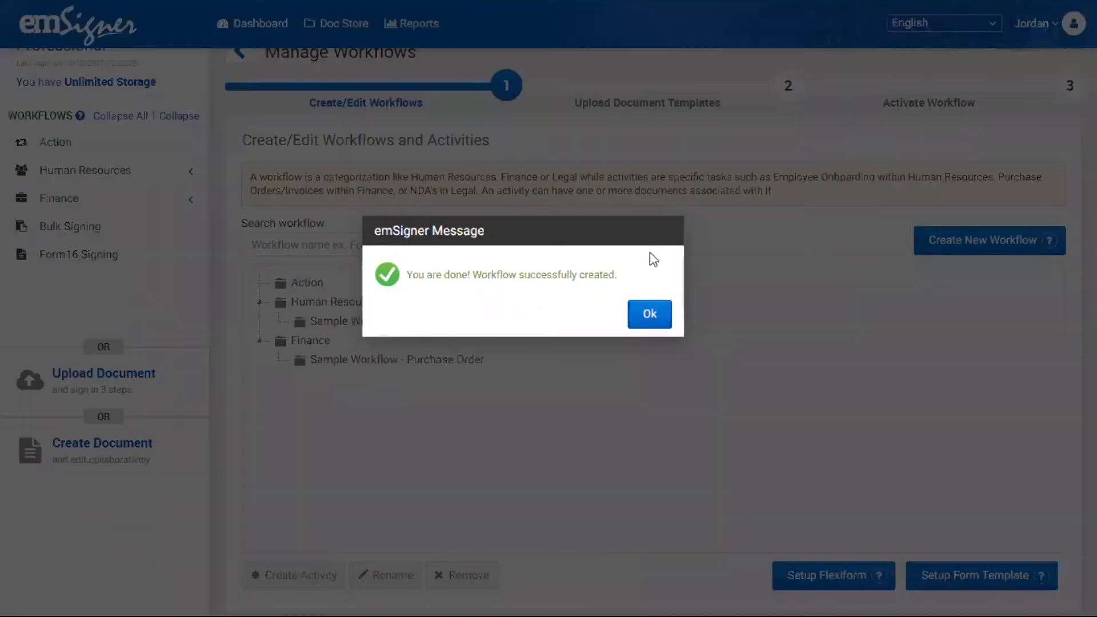
pyautogui.click(648, 318)
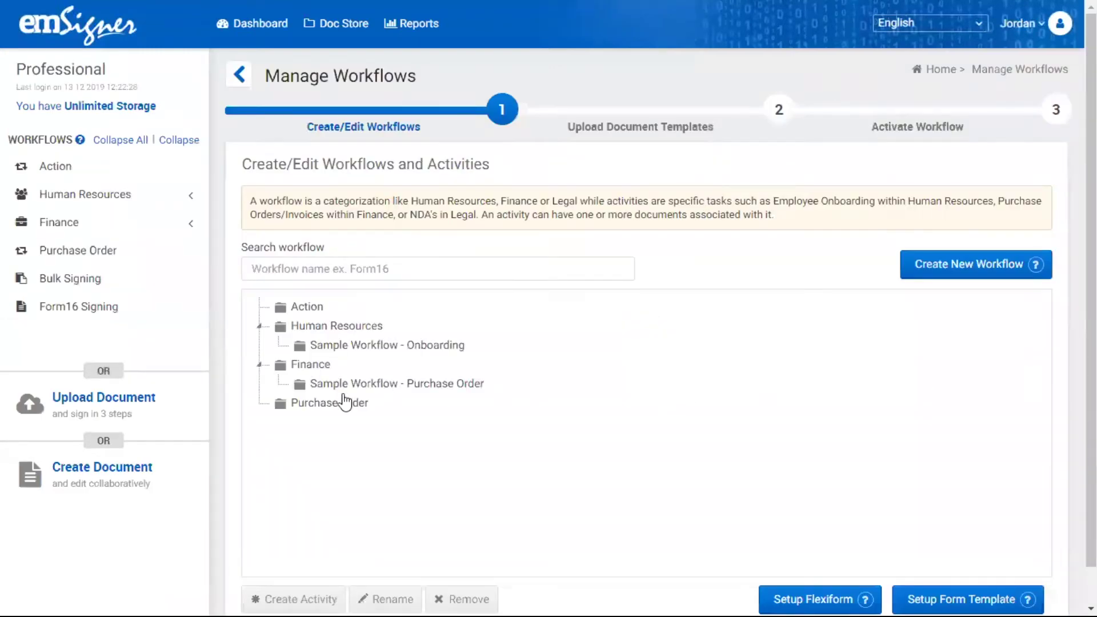
# - Upload Sample PDF.pdf as the Purchase Order form template and continue
pyautogui.click(330, 403)
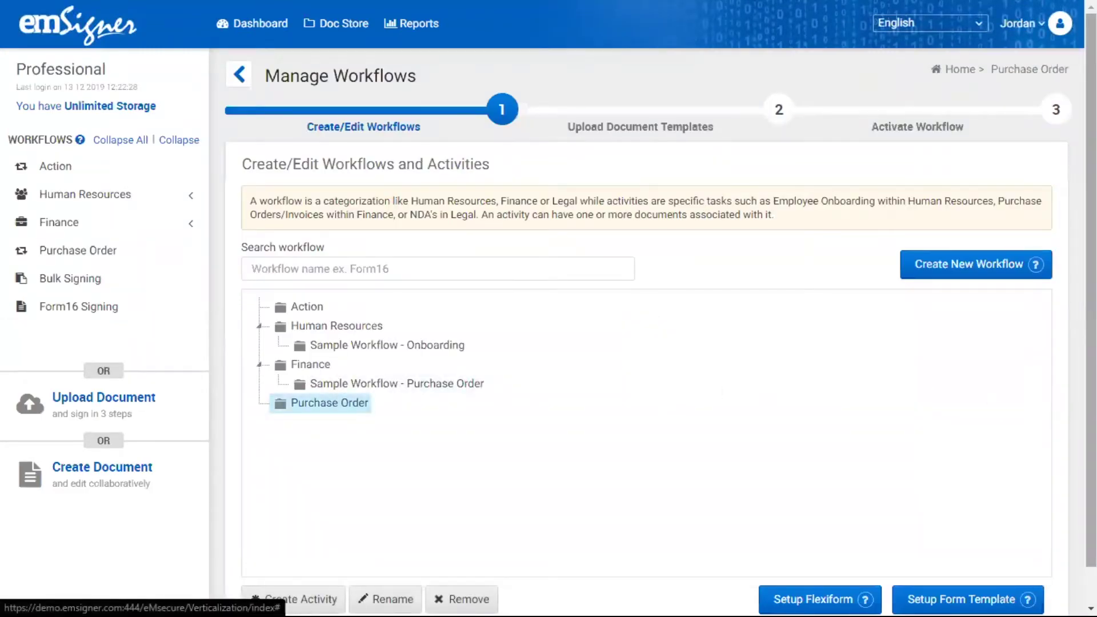
pyautogui.scroll(-1, 1015, 544)
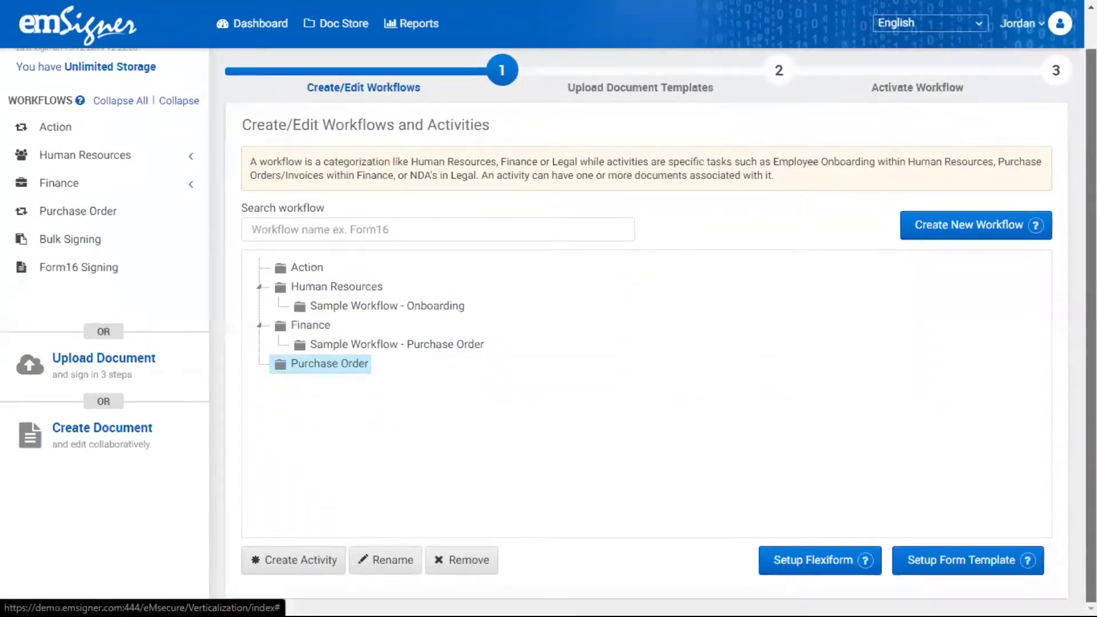
pyautogui.click(997, 566)
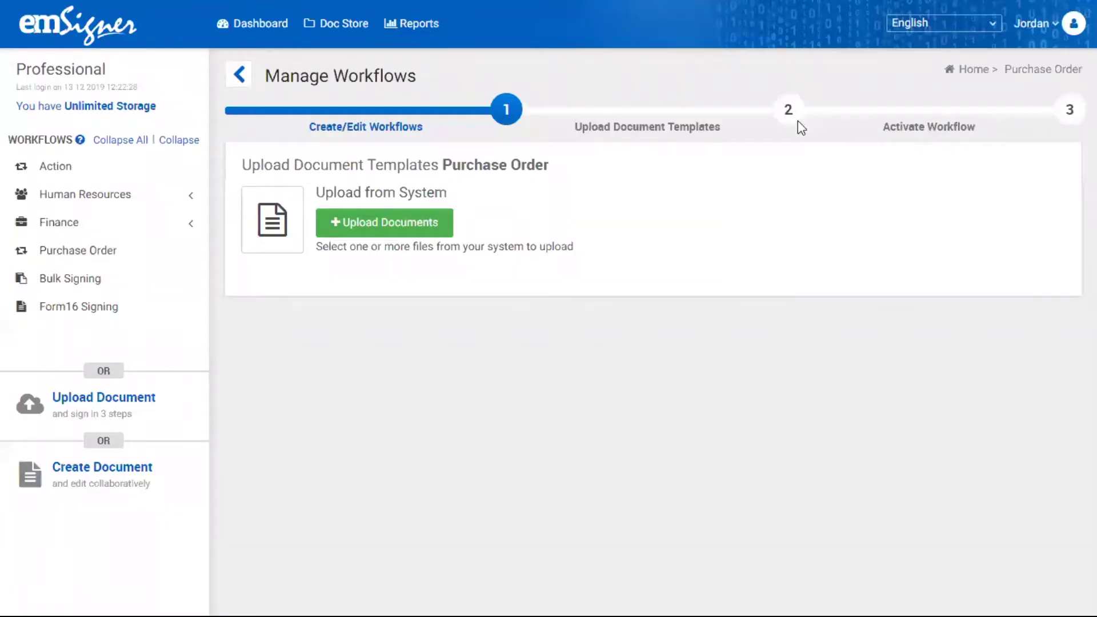
pyautogui.click(414, 223)
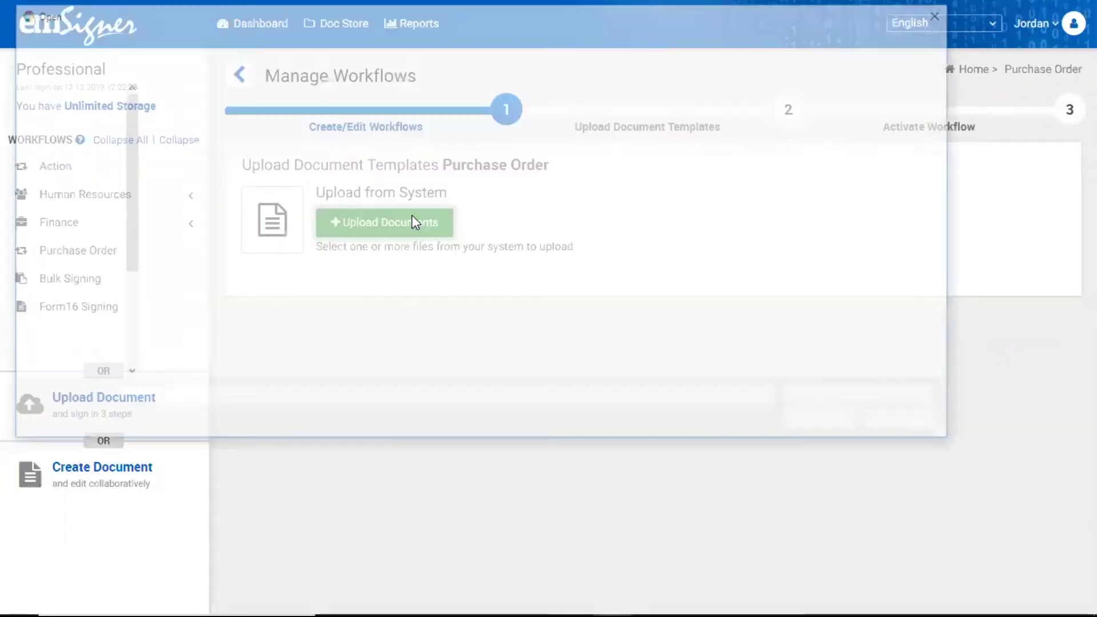
pyautogui.click(350, 112)
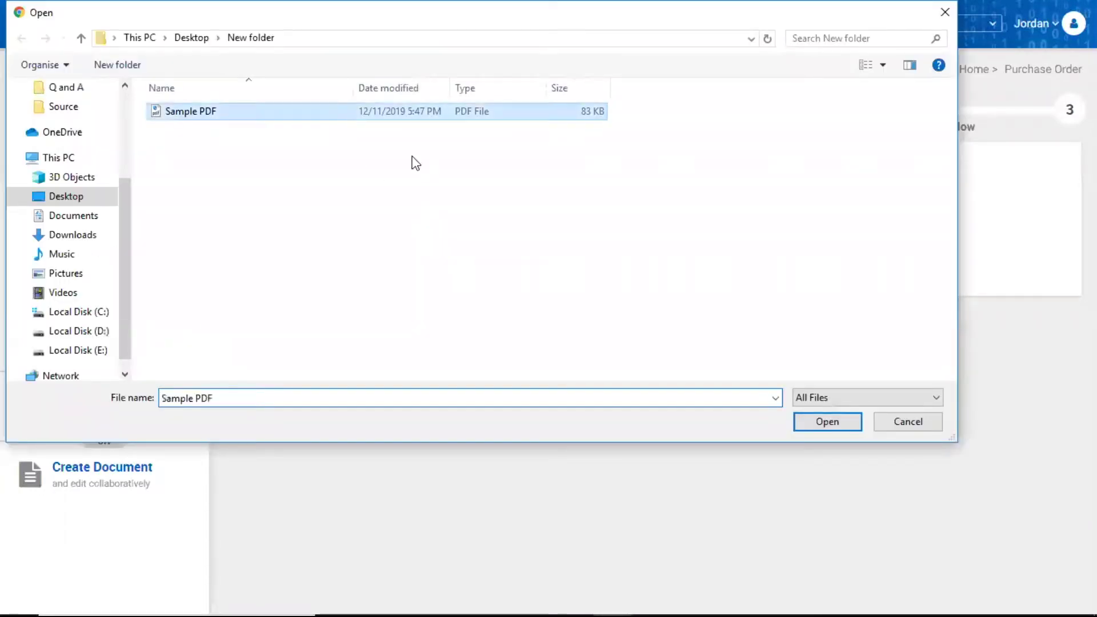
pyautogui.click(816, 426)
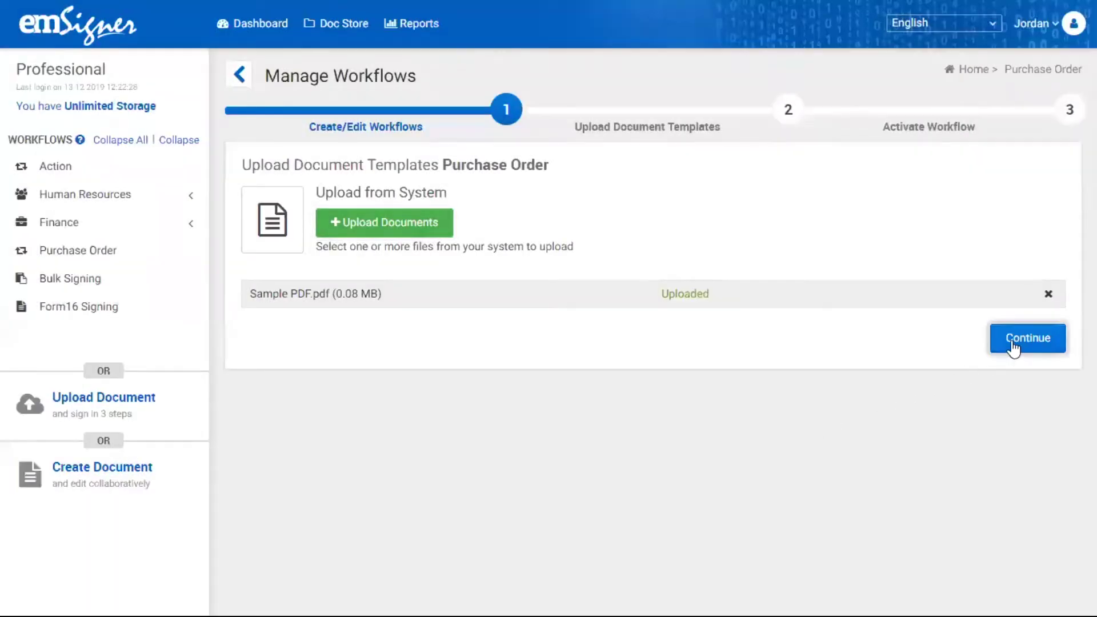
pyautogui.click(1014, 346)
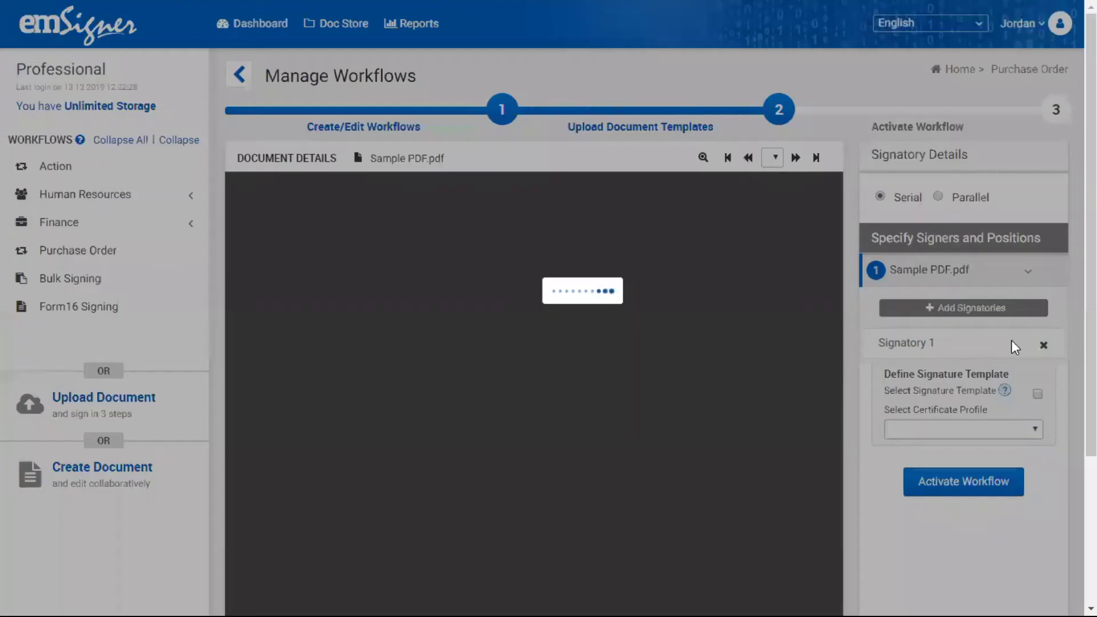
# - Place Signer Position 1 below the text at the lower right and save its settings
pyautogui.scroll(-1, 543, 223)
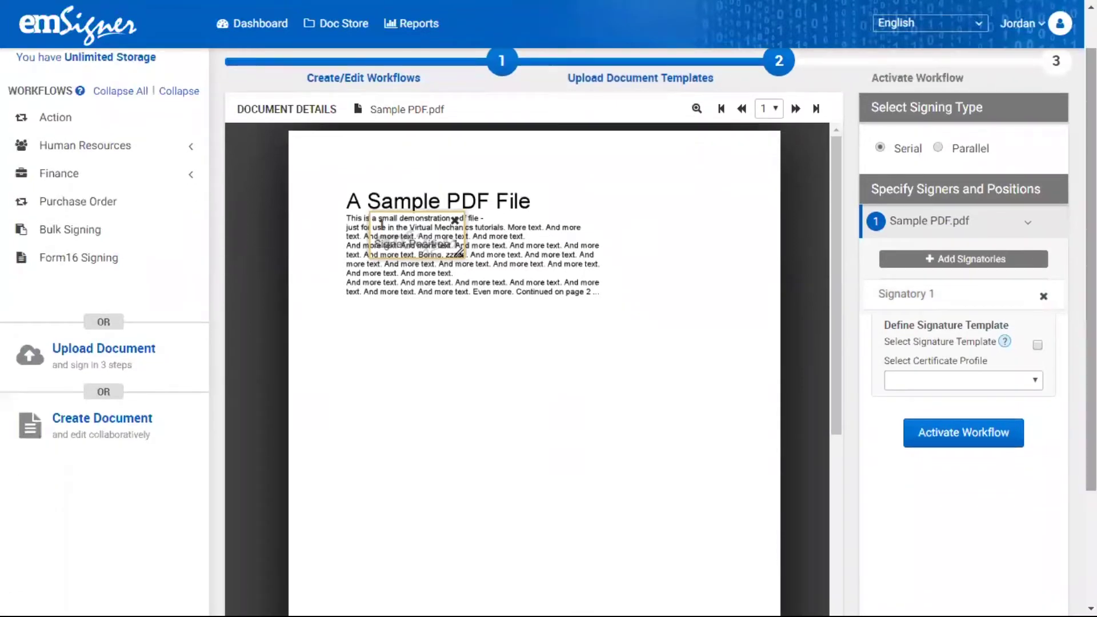
pyautogui.moveTo(411, 231); pyautogui.dragTo(641, 433)
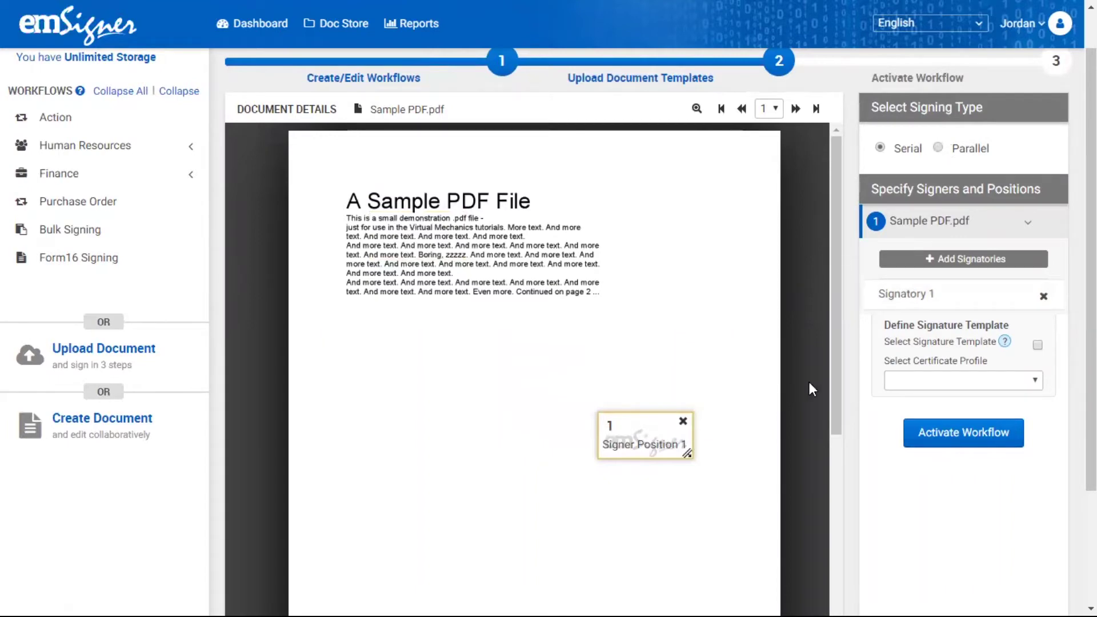
pyautogui.moveTo(836, 382); pyautogui.dragTo(830, 324)
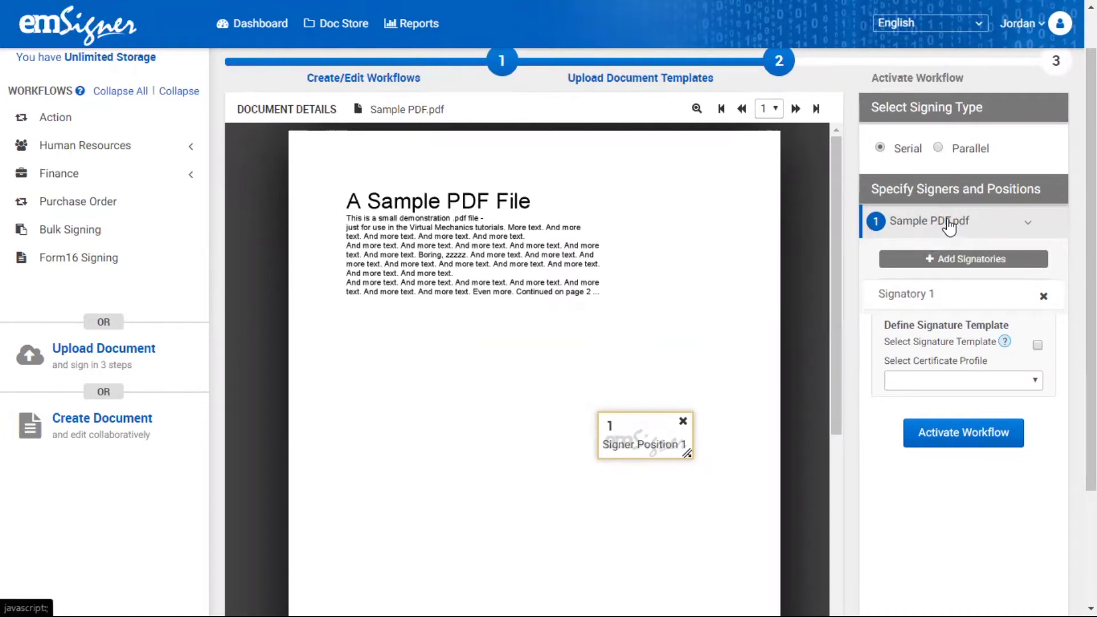
pyautogui.click(935, 297)
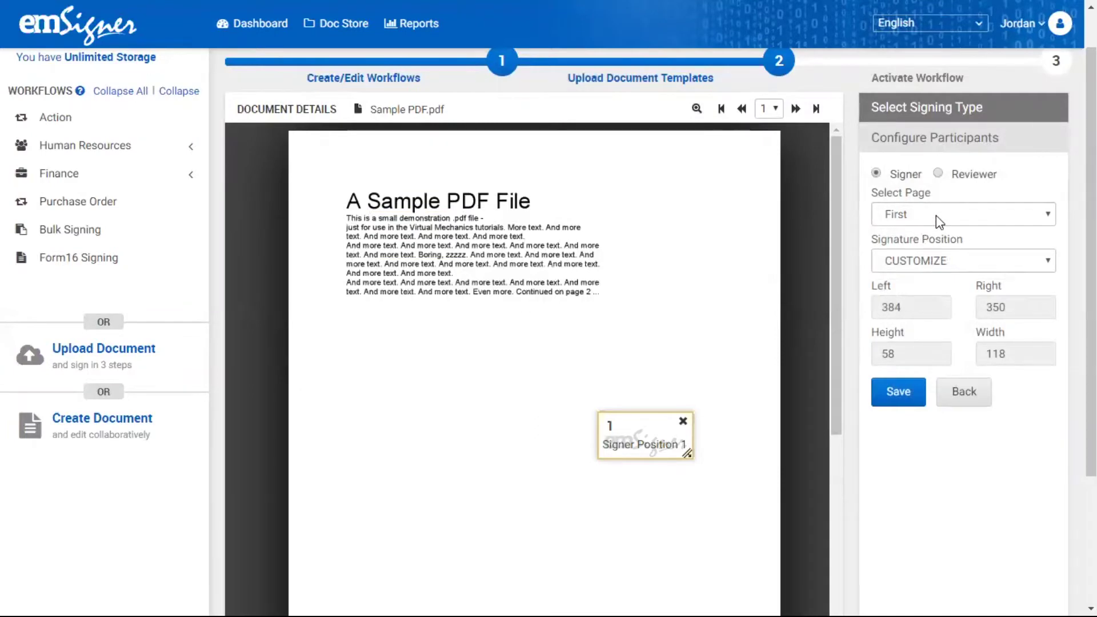
pyautogui.click(897, 399)
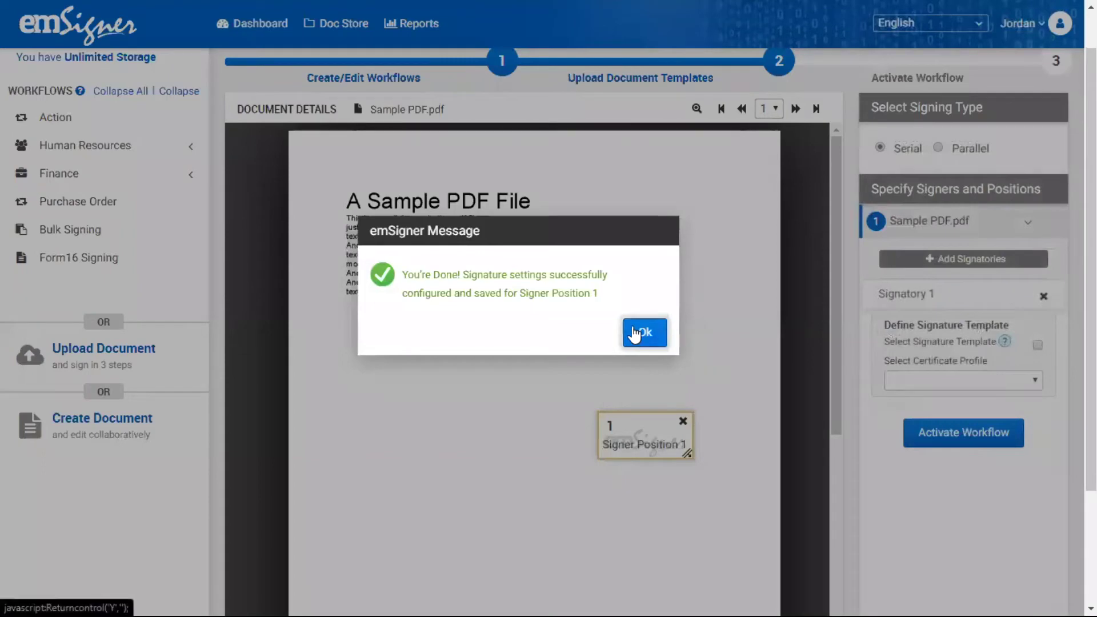
pyautogui.click(638, 333)
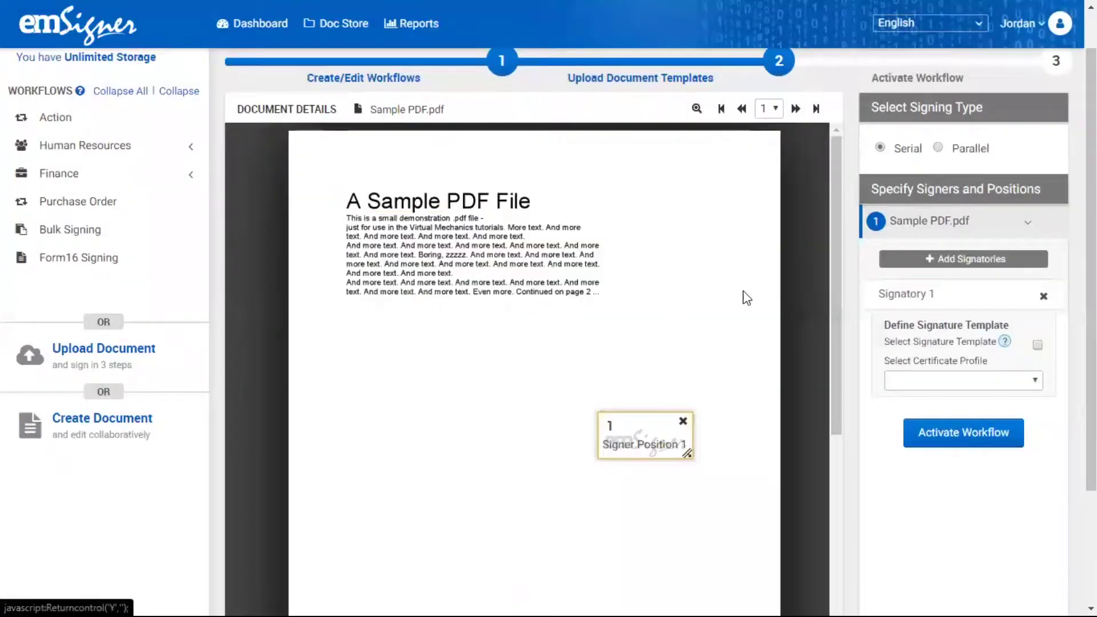
# - Add Signatory 2 and save Signer Position 1 with All pages and CUSTOMIZE position
pyautogui.click(924, 260)
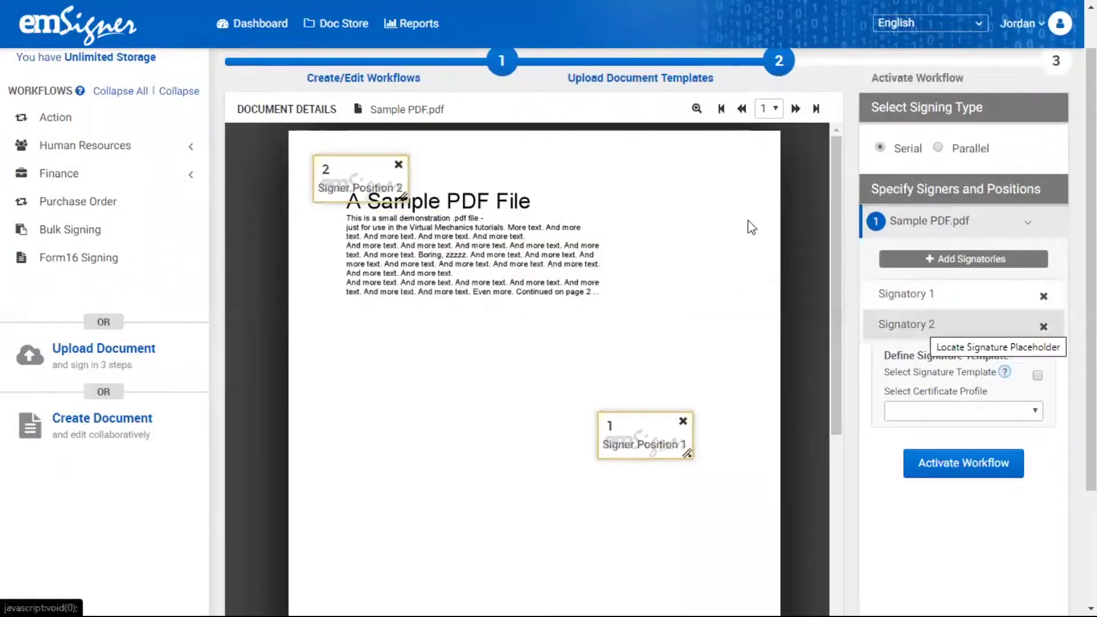
pyautogui.click(568, 83)
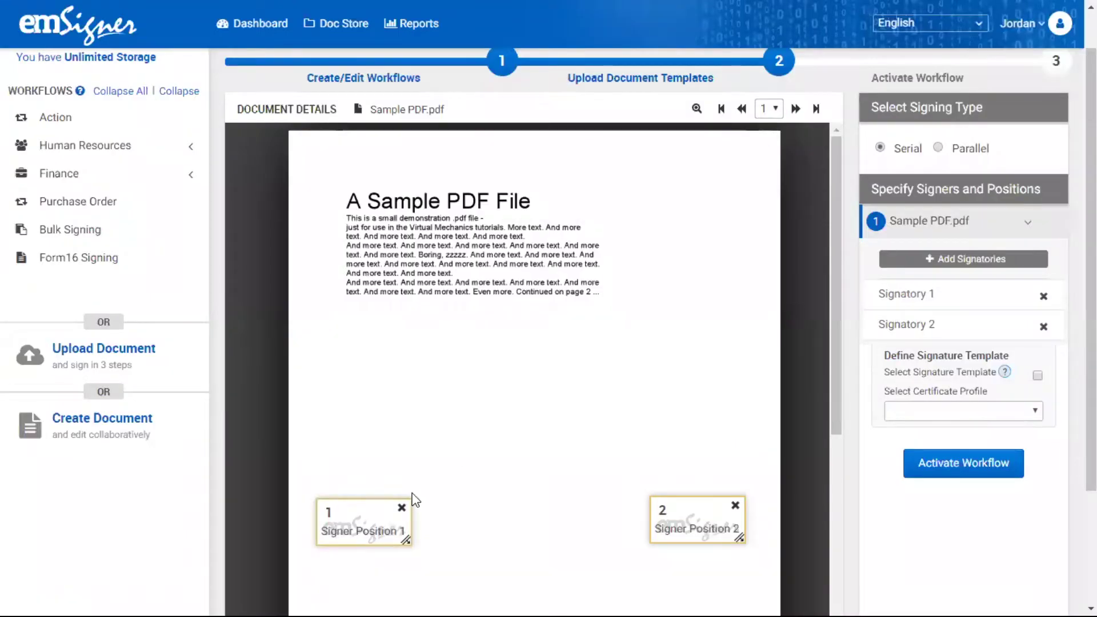
pyautogui.click(913, 307)
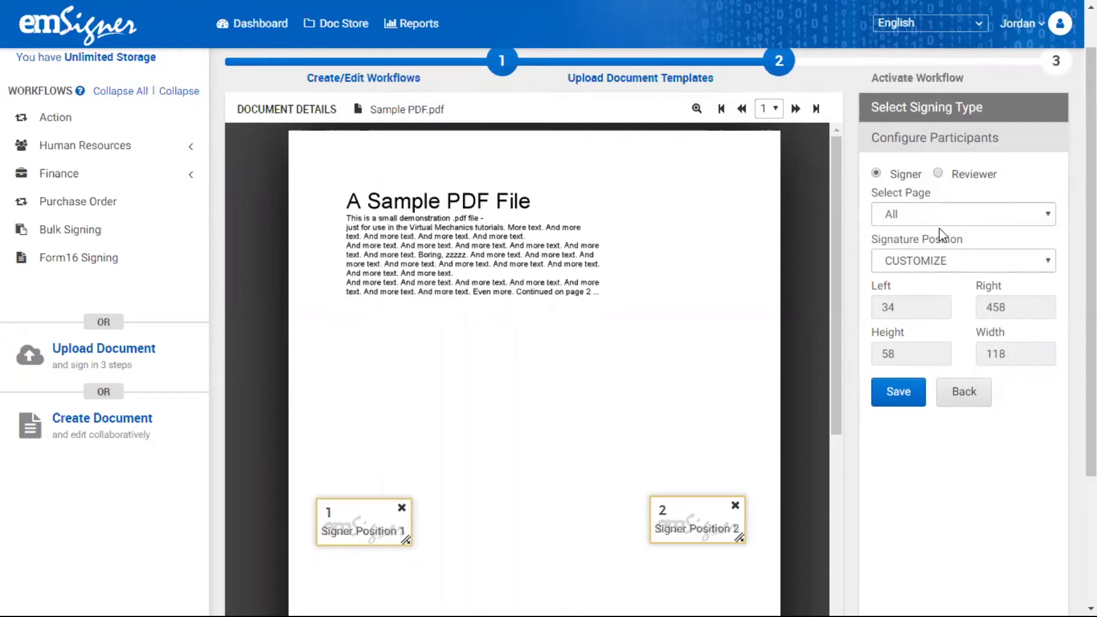
pyautogui.click(1050, 224)
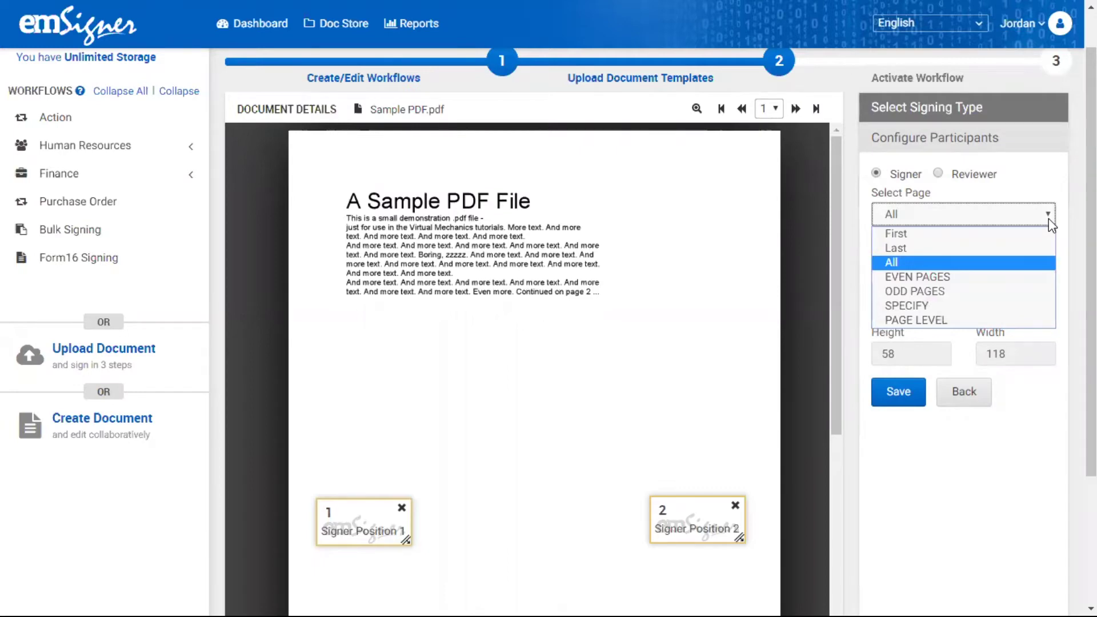
pyautogui.click(1048, 219)
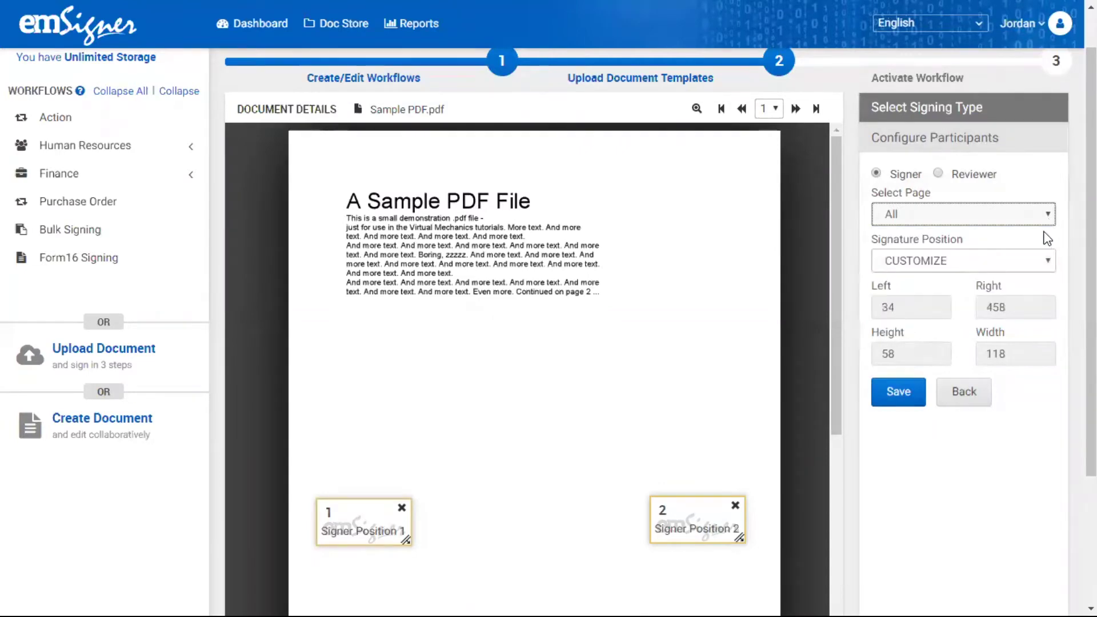
pyautogui.click(1048, 263)
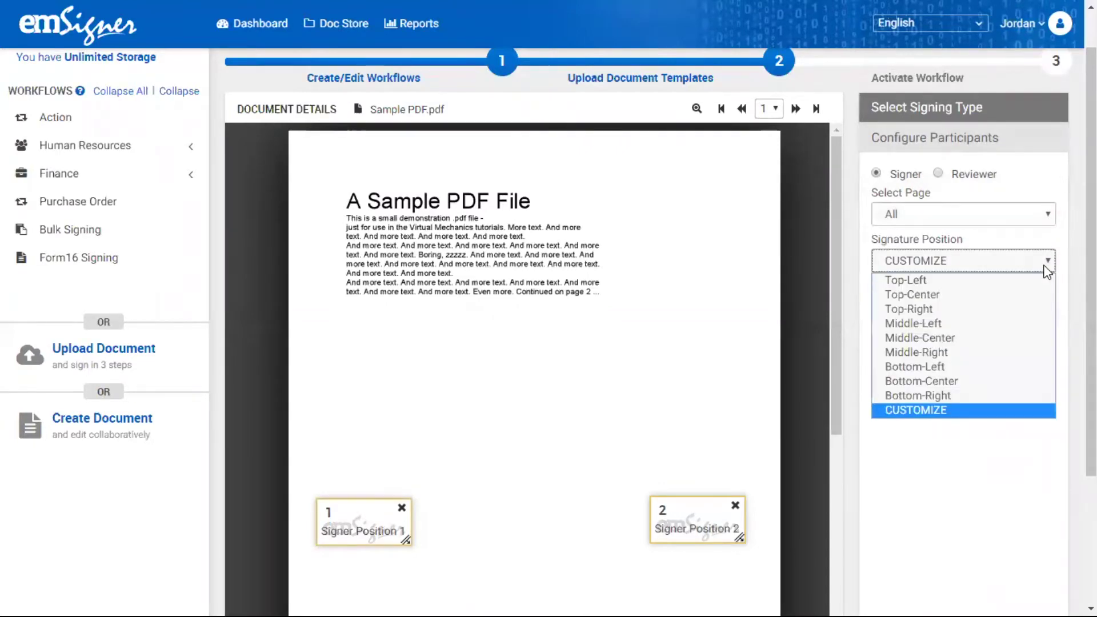
pyautogui.click(1047, 268)
pyautogui.click(916, 394)
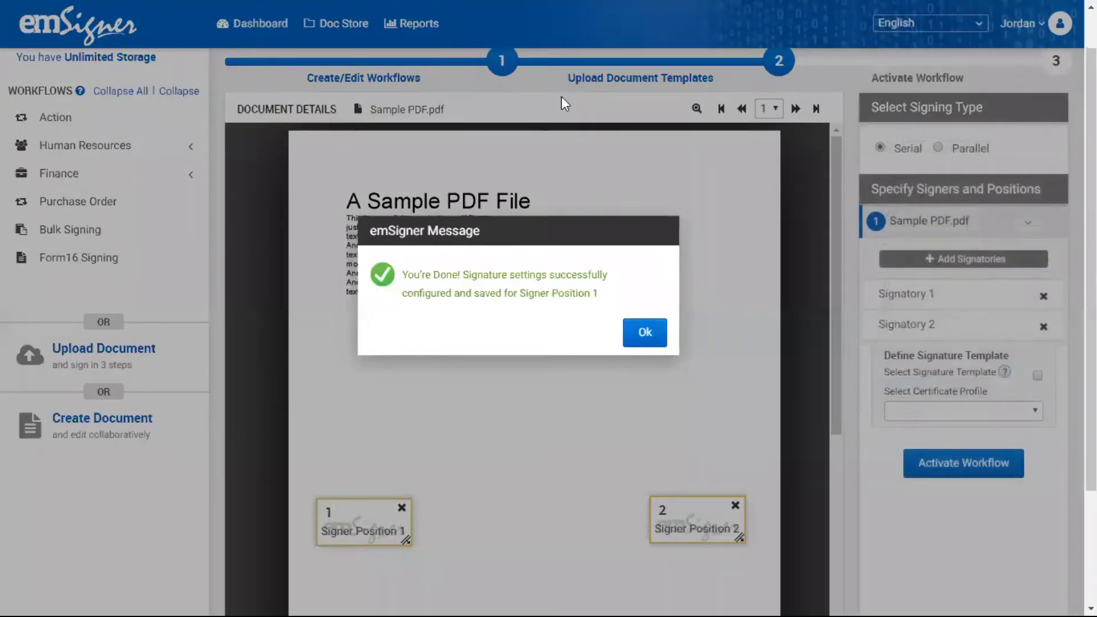
pyautogui.click(641, 341)
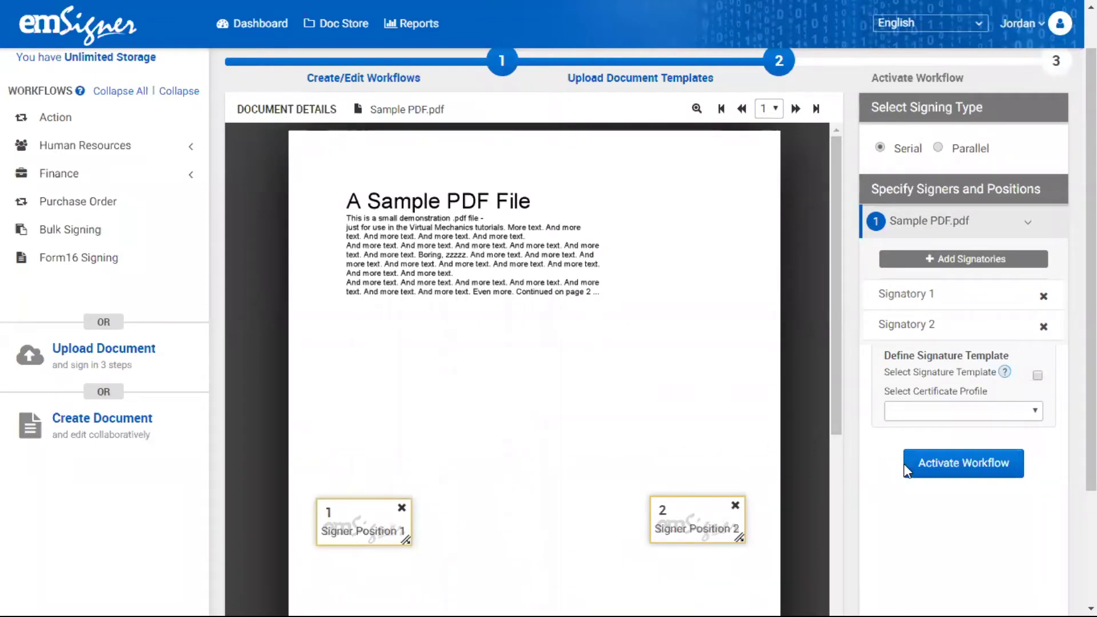
# - Activate the Purchase Order workflow with ESS department access
pyautogui.click(932, 467)
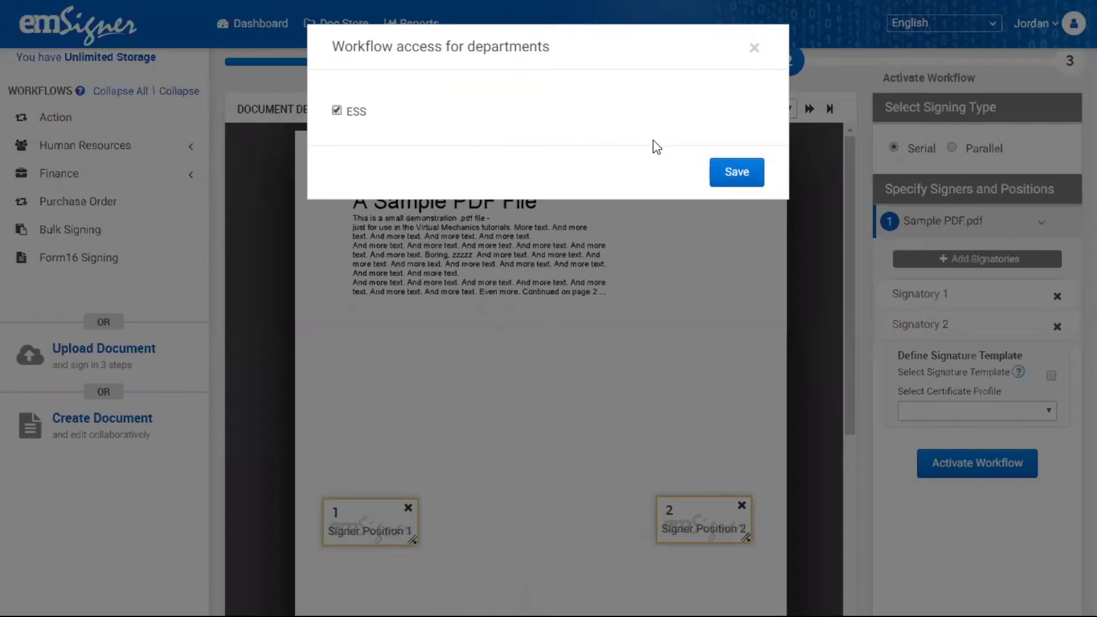
pyautogui.click(739, 171)
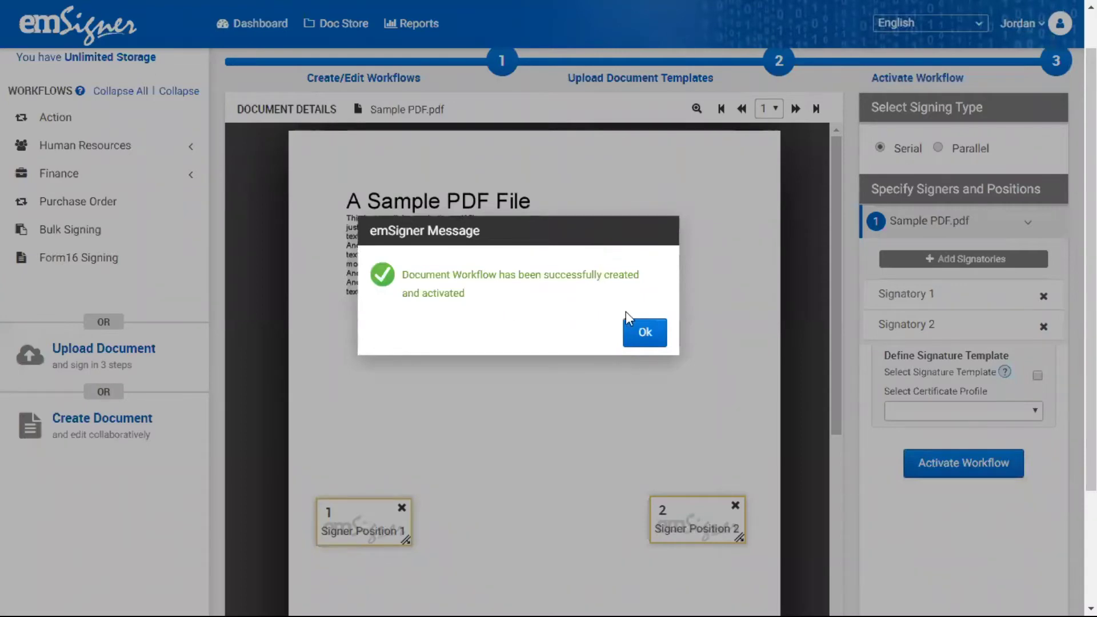
pyautogui.click(647, 333)
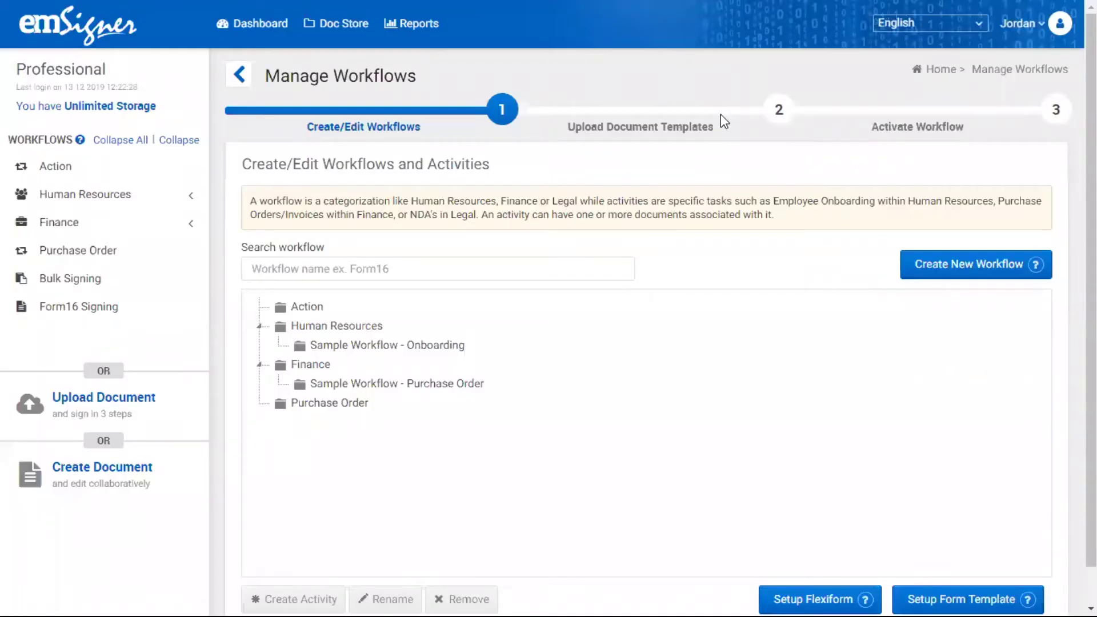
# - Start the Purchase Order workflow and choose Sample PDF.pdf as the document
pyautogui.click(229, 24)
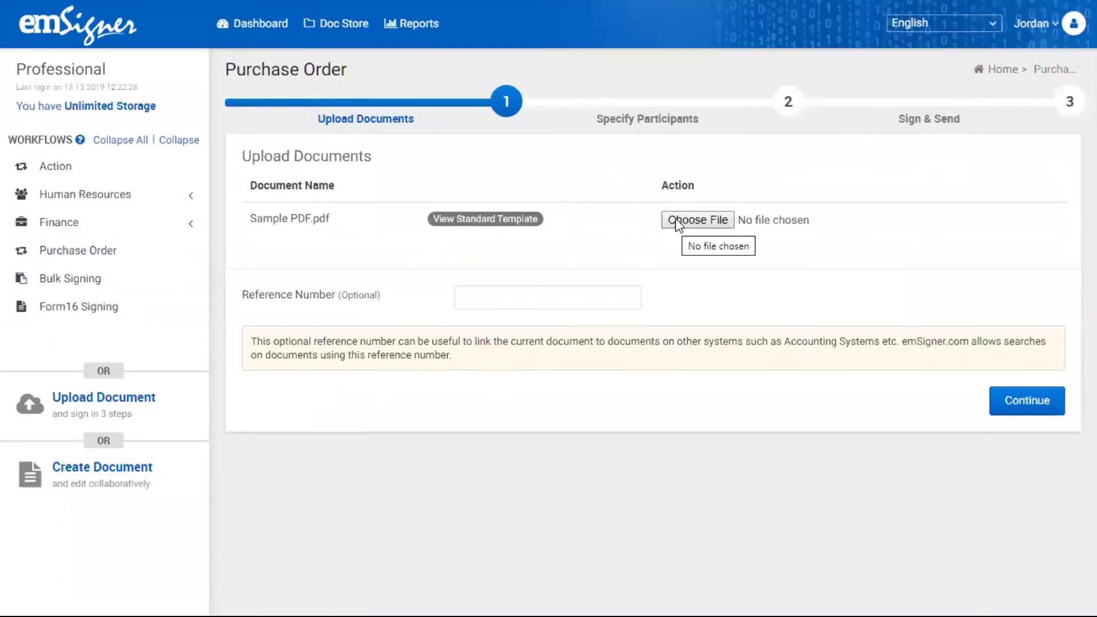
pyautogui.click(676, 219)
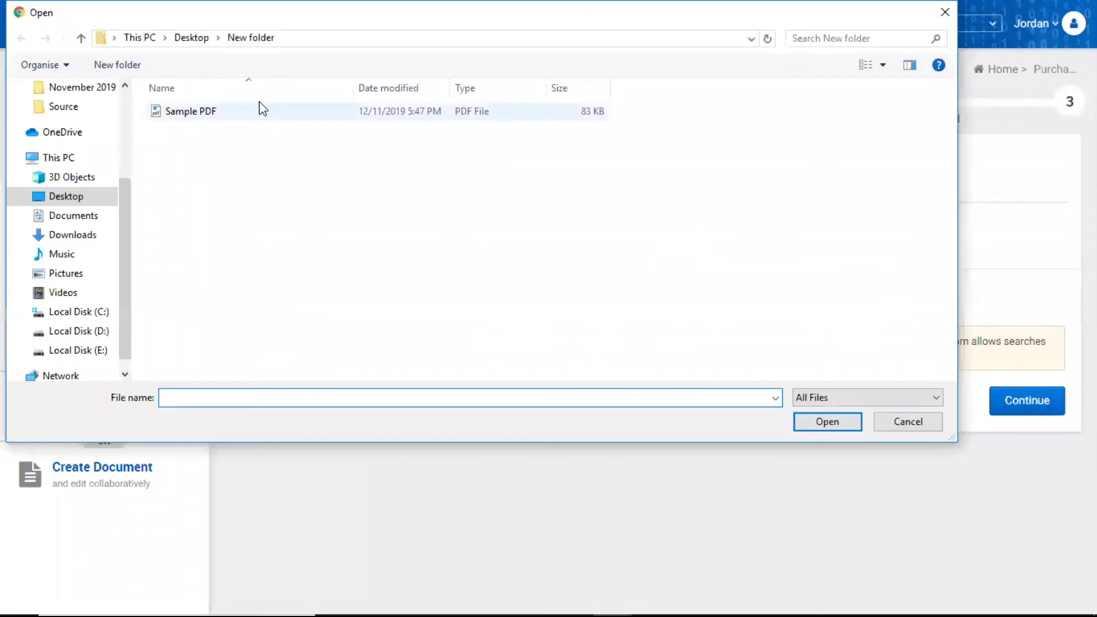
pyautogui.click(259, 112)
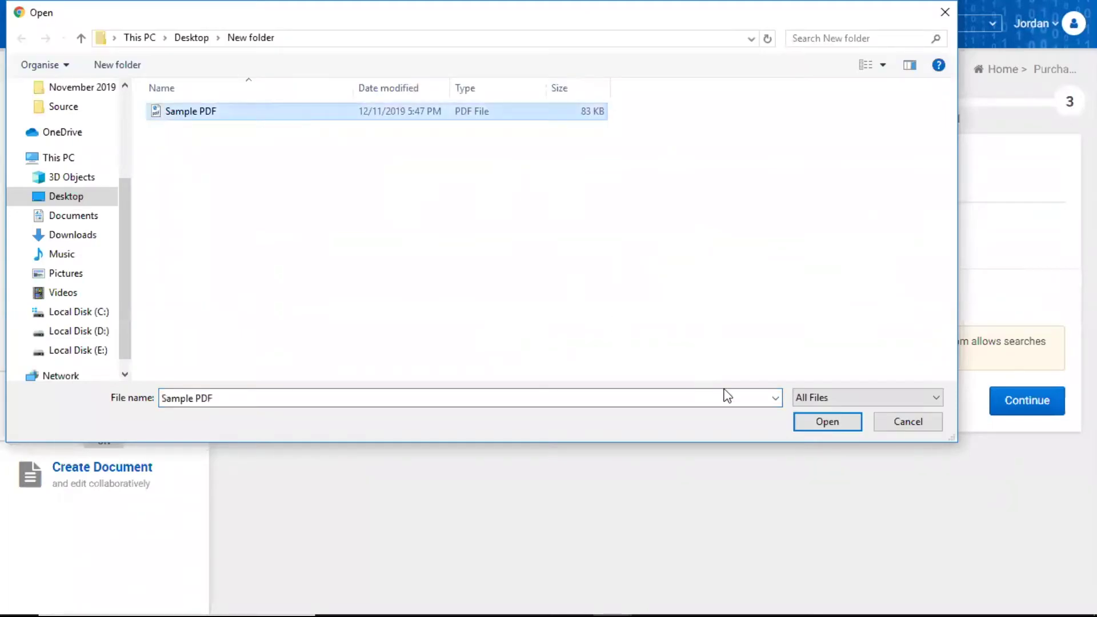
pyautogui.click(815, 422)
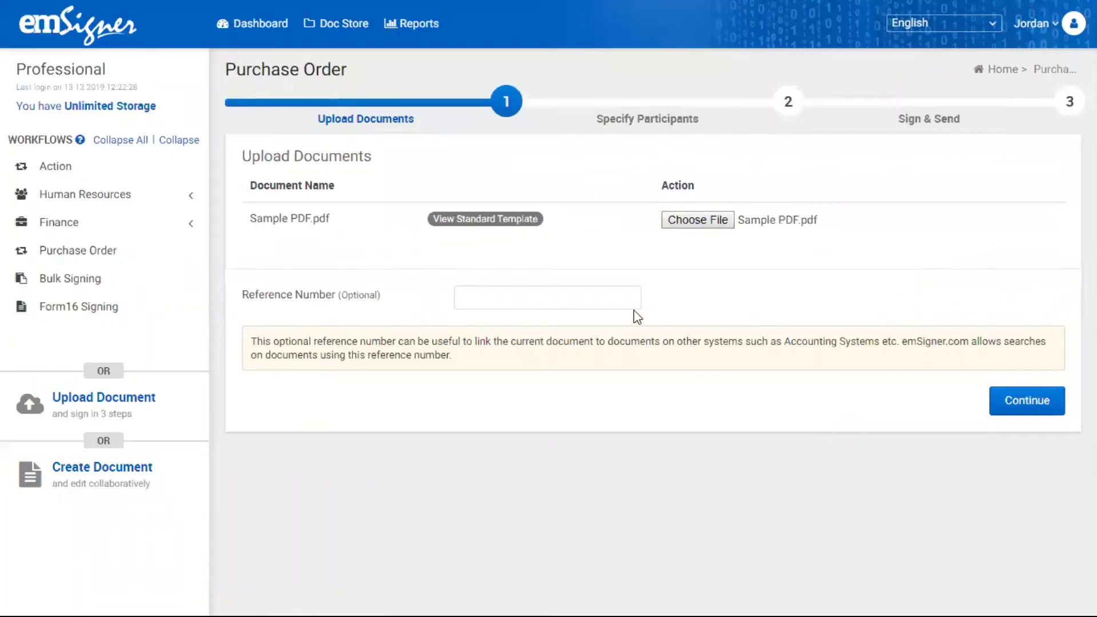
# - Enter reference number Ref0001 and continue to participant setup
pyautogui.click(608, 300)
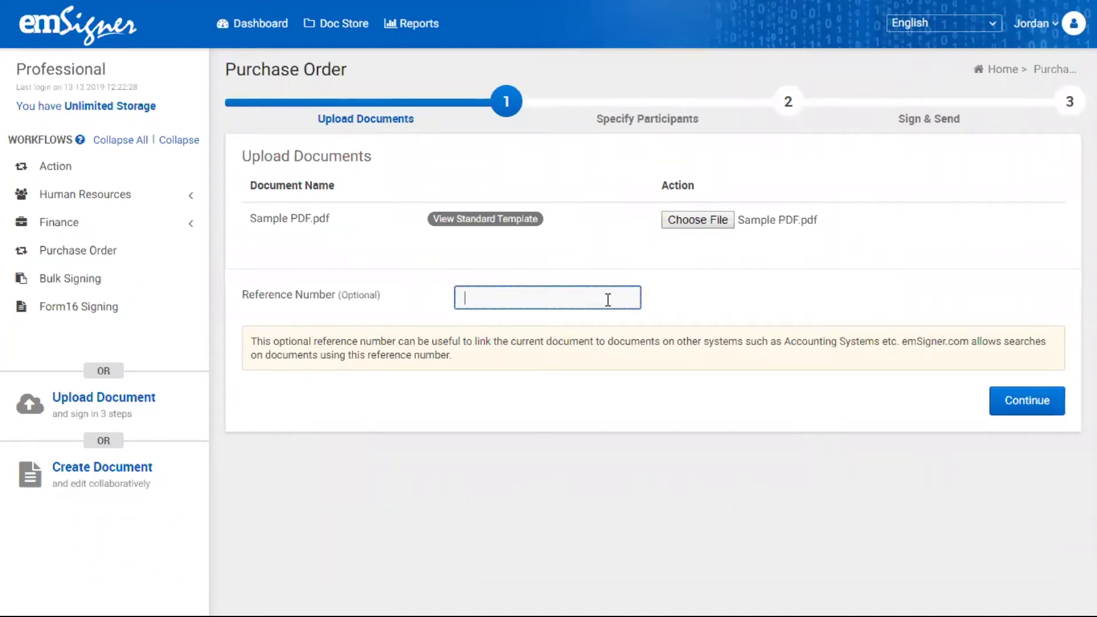
pyautogui.write('Ref0001')
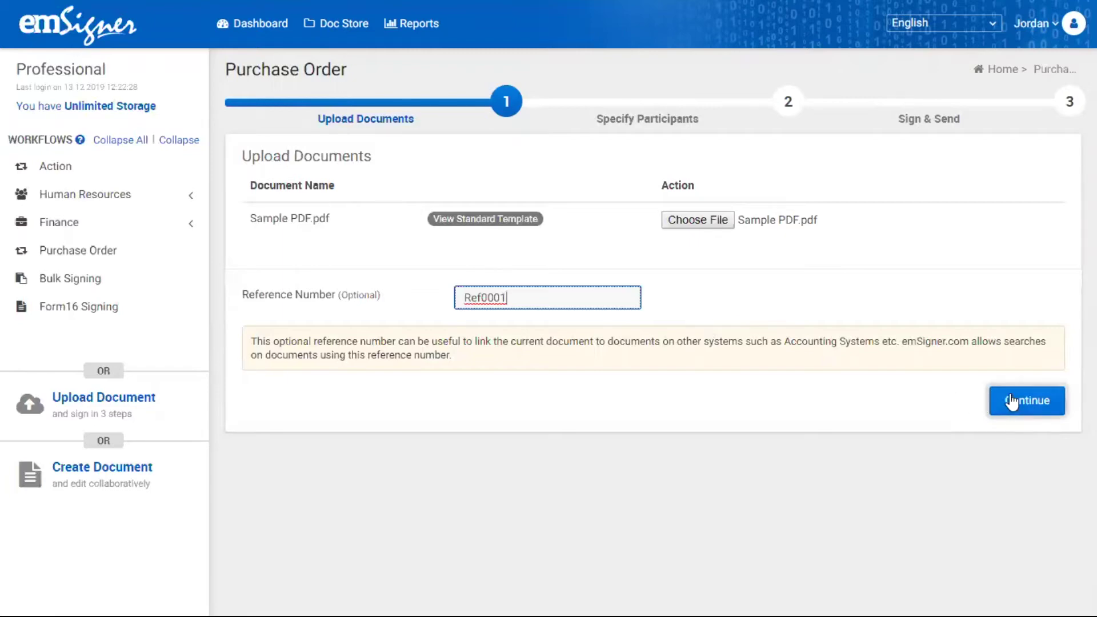
pyautogui.click(1012, 401)
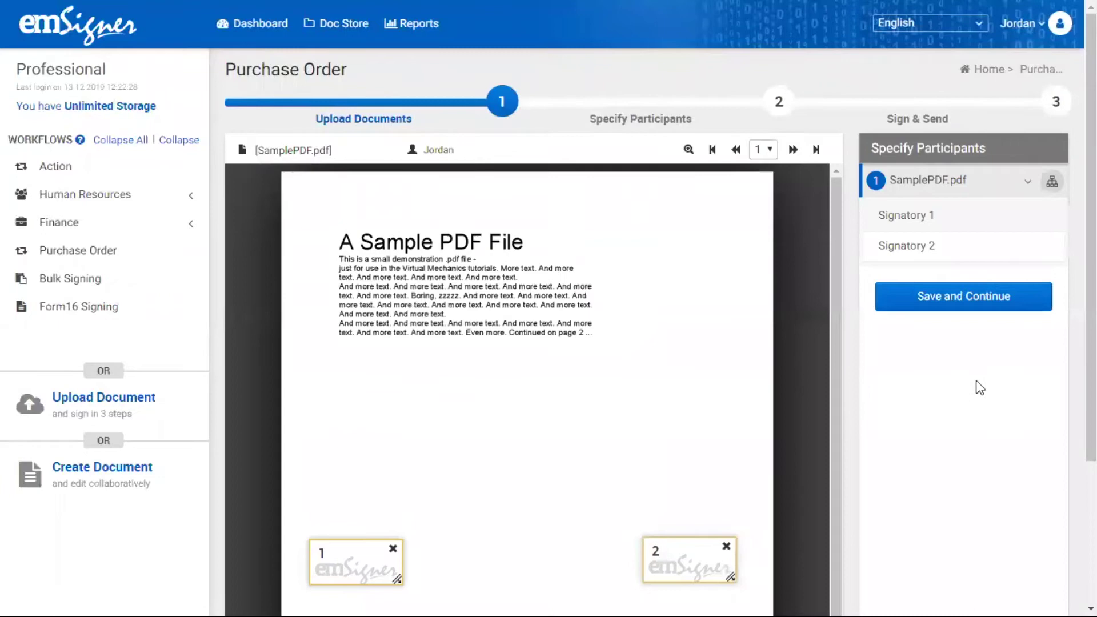
# - Assign ME as the first signer on signature box 1
pyautogui.scroll(-1, 831, 324)
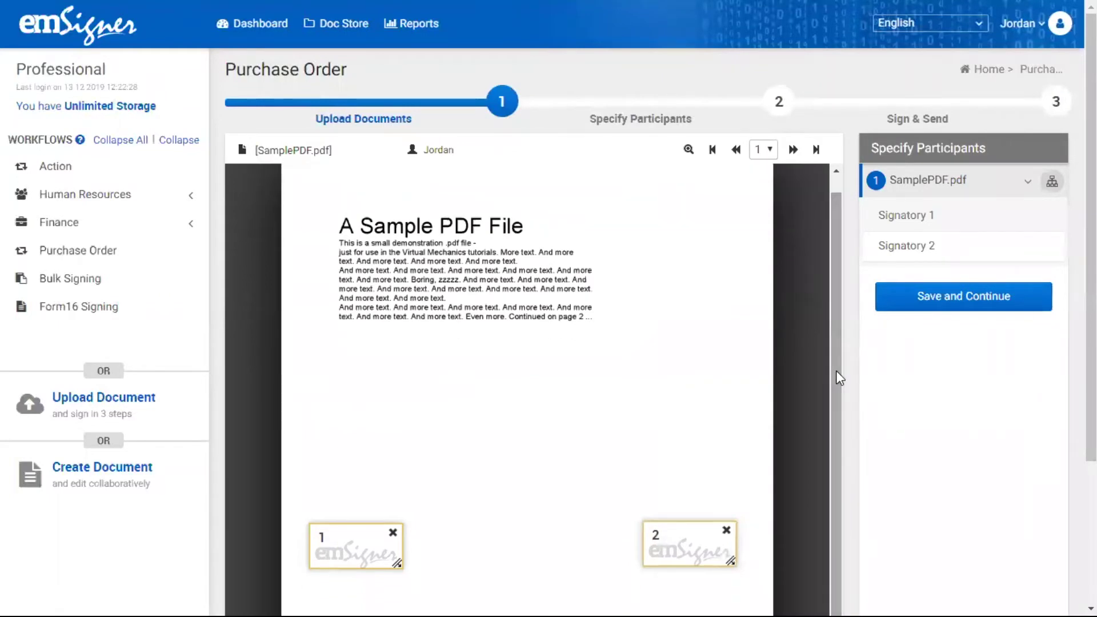
pyautogui.moveTo(1091, 366); pyautogui.dragTo(1092, 377)
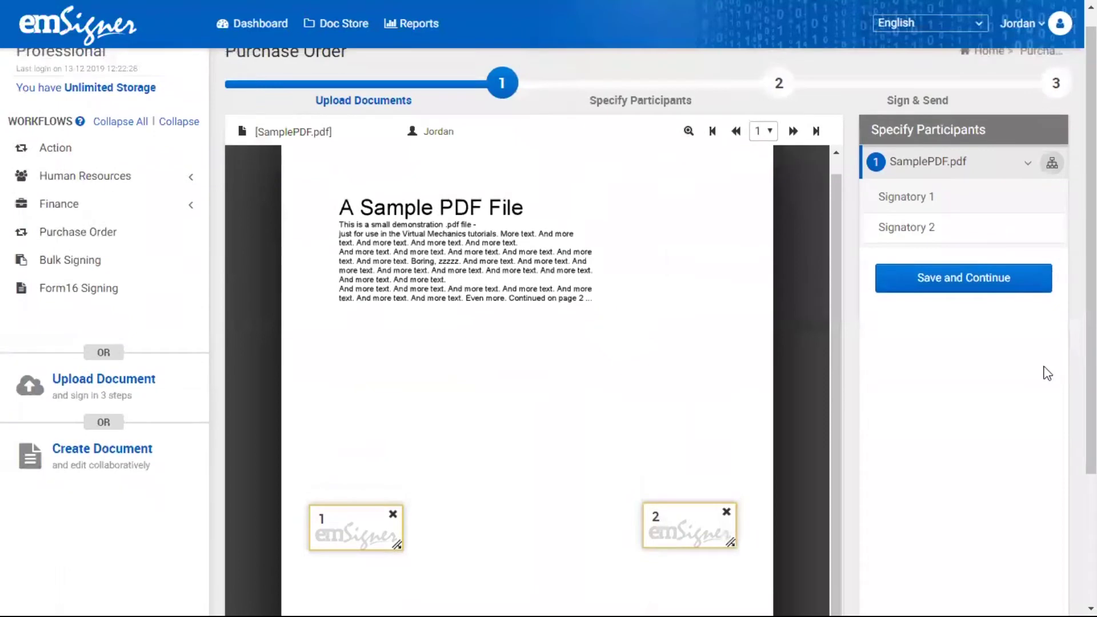
pyautogui.click(953, 206)
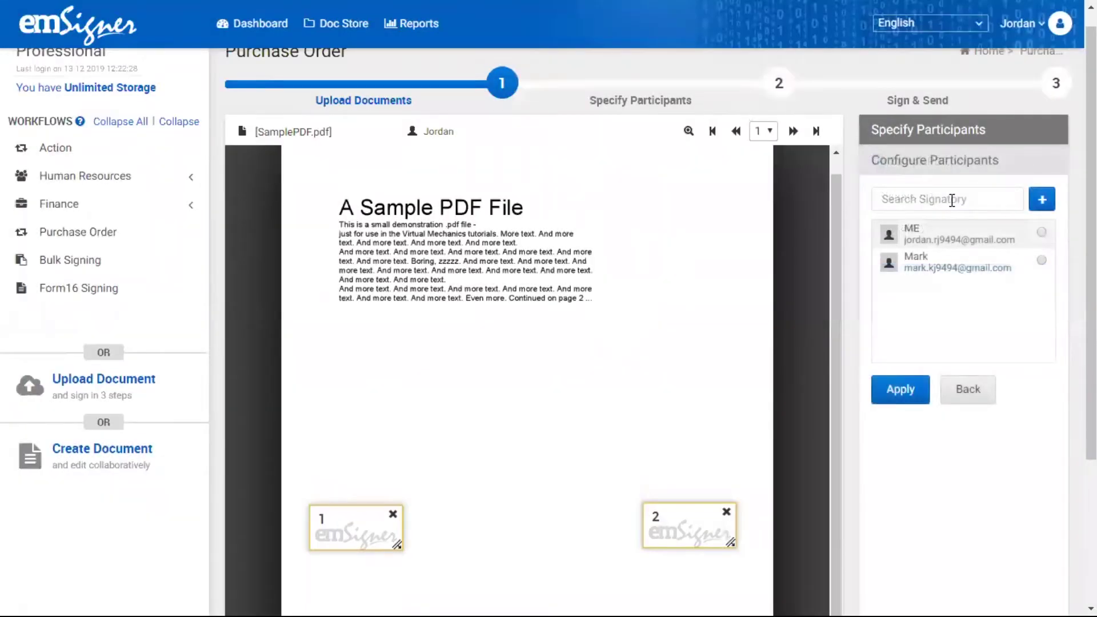
pyautogui.click(968, 232)
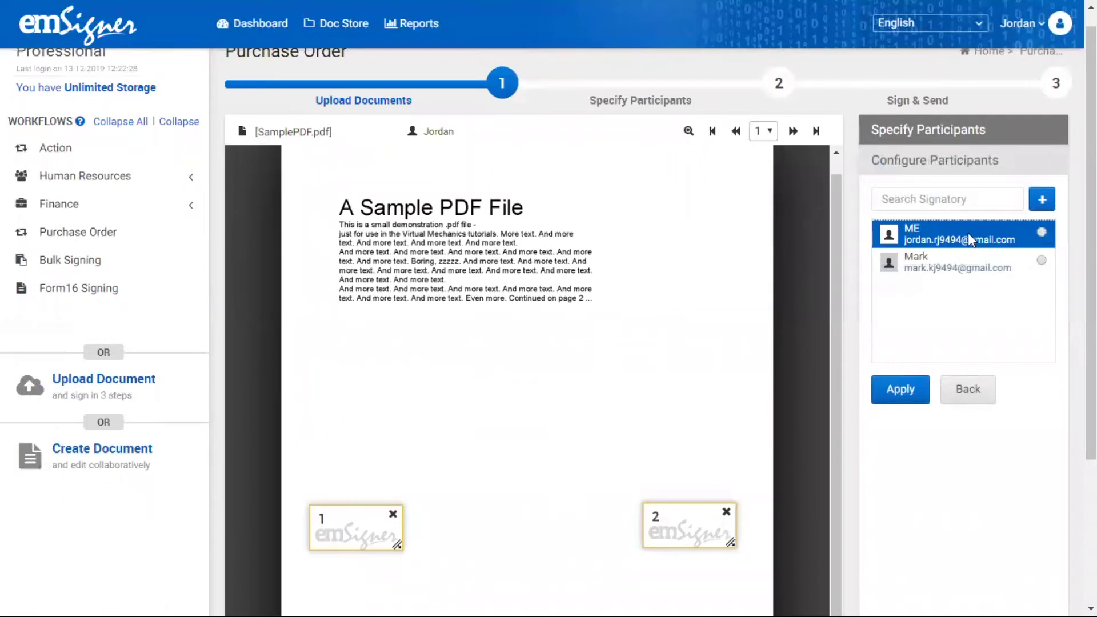
pyautogui.click(1040, 232)
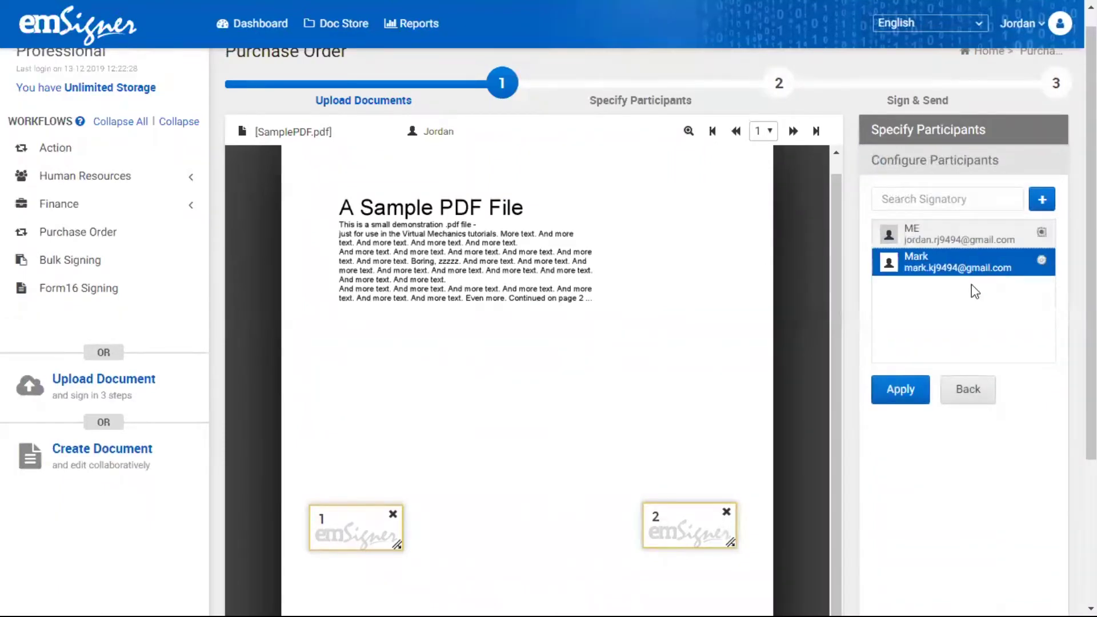
pyautogui.click(888, 391)
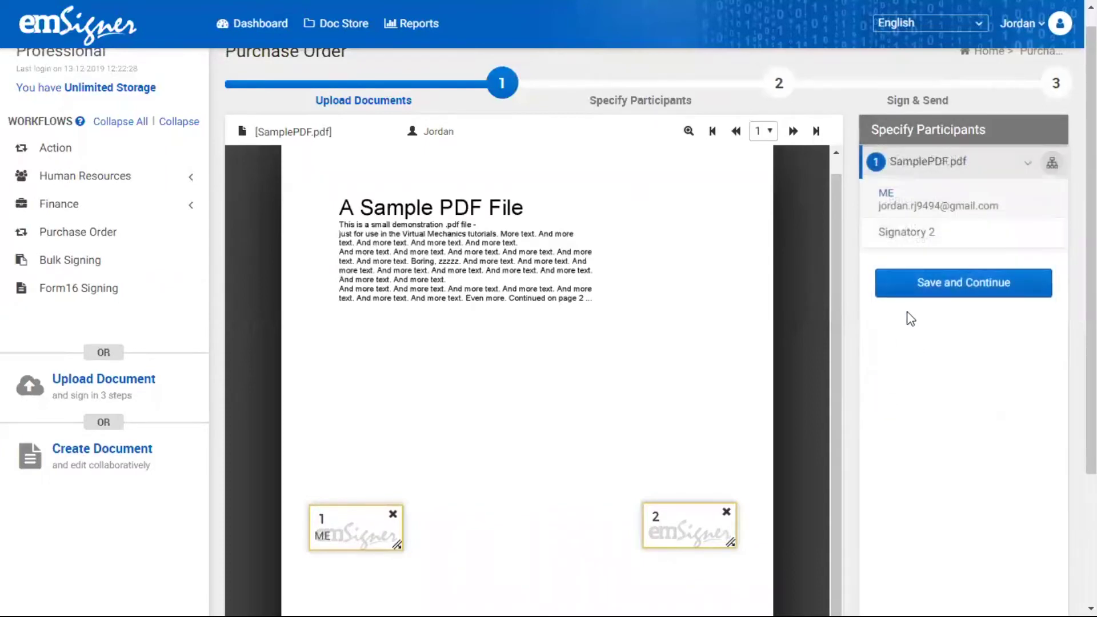
# - Assign the other listed participant to signature box 2
pyautogui.click(933, 231)
pyautogui.click(940, 266)
pyautogui.click(908, 391)
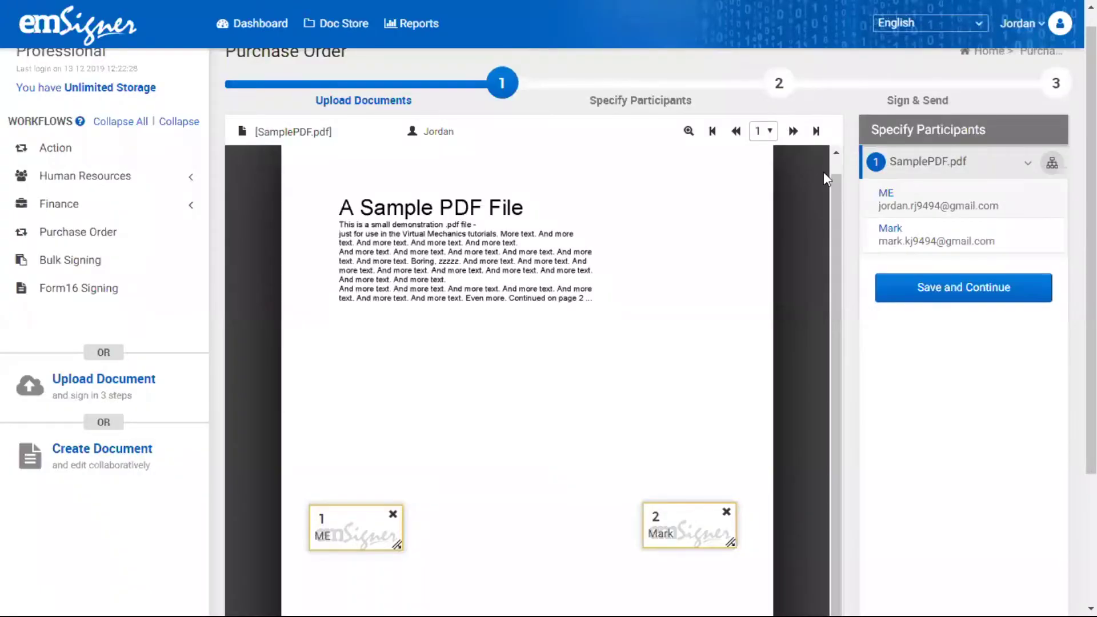
pyautogui.click(900, 230)
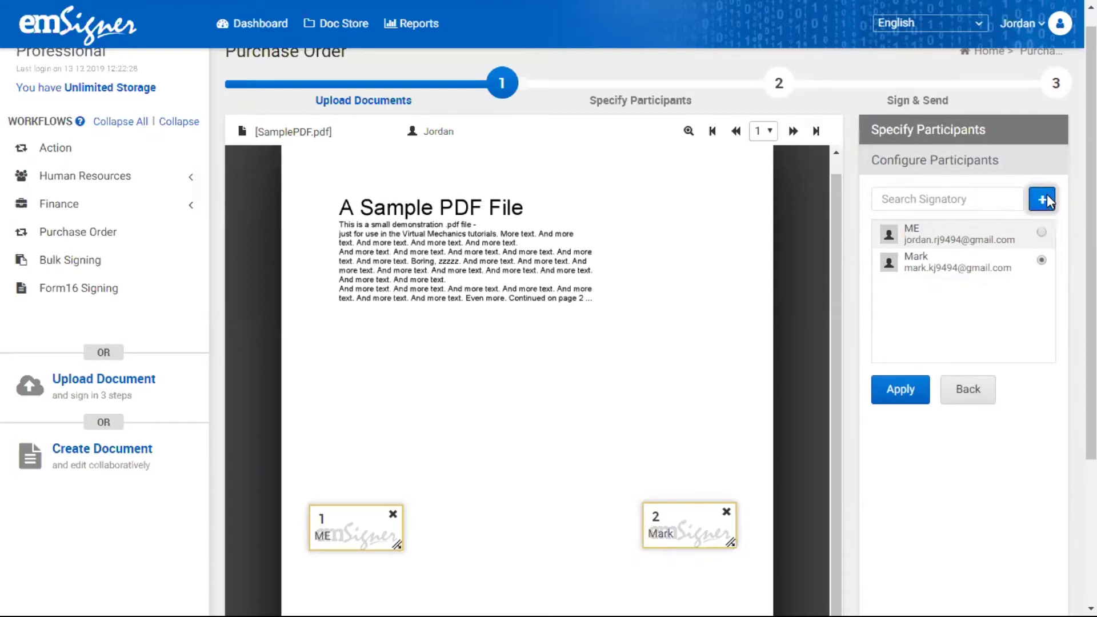
# - Begin adding a third signer, entering the signer's name and email address
pyautogui.click(1047, 197)
pyautogui.click(962, 230)
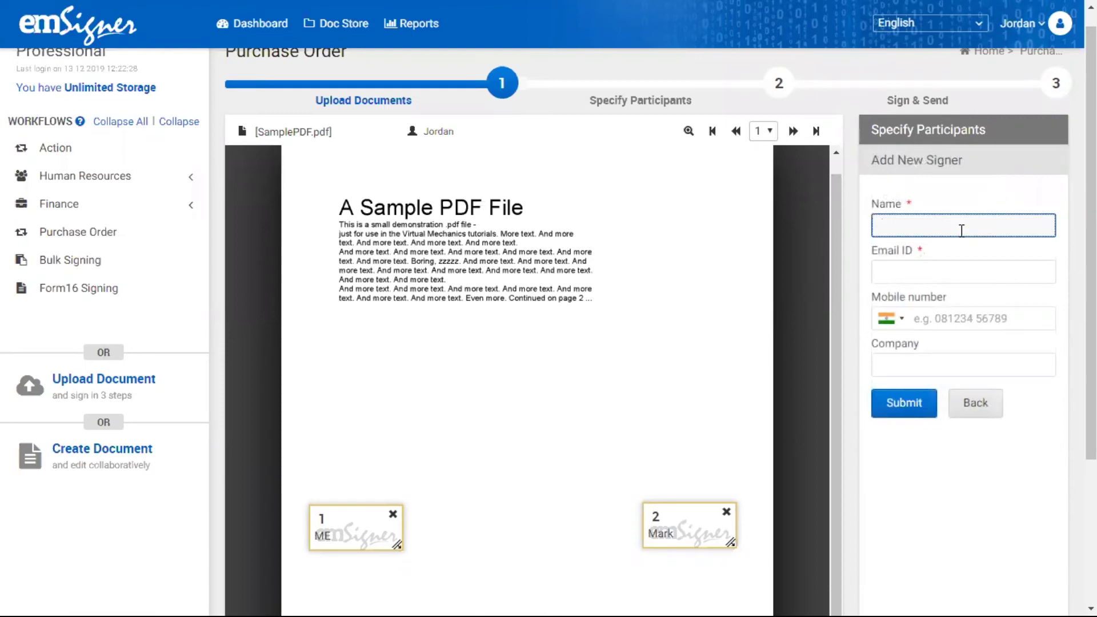
pyautogui.write('Willami')
pyautogui.click(928, 265)
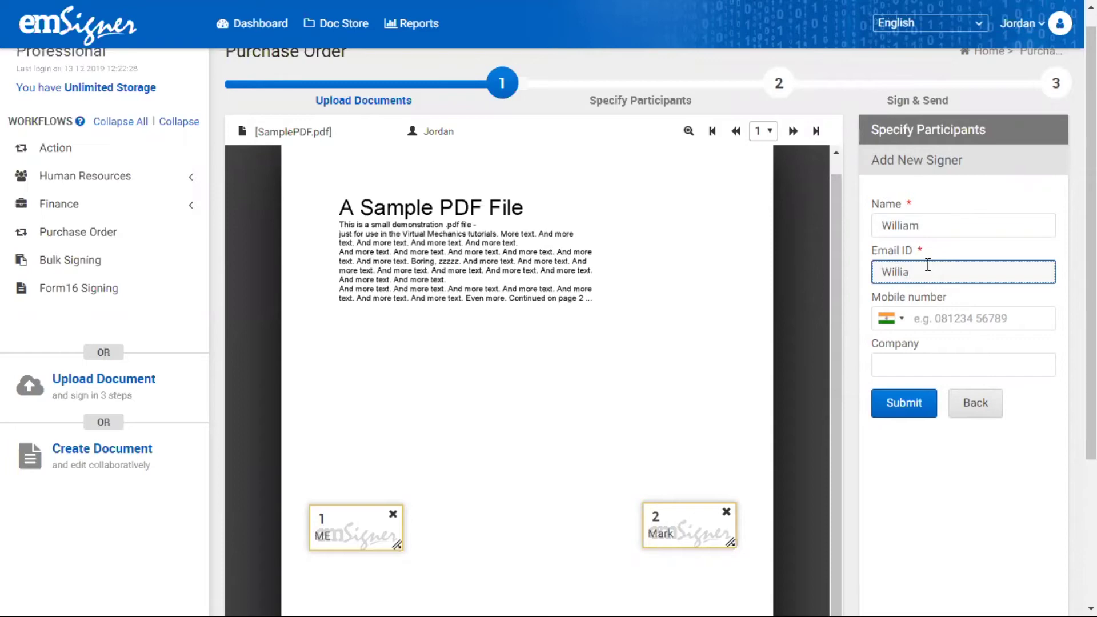
pyautogui.click(922, 364)
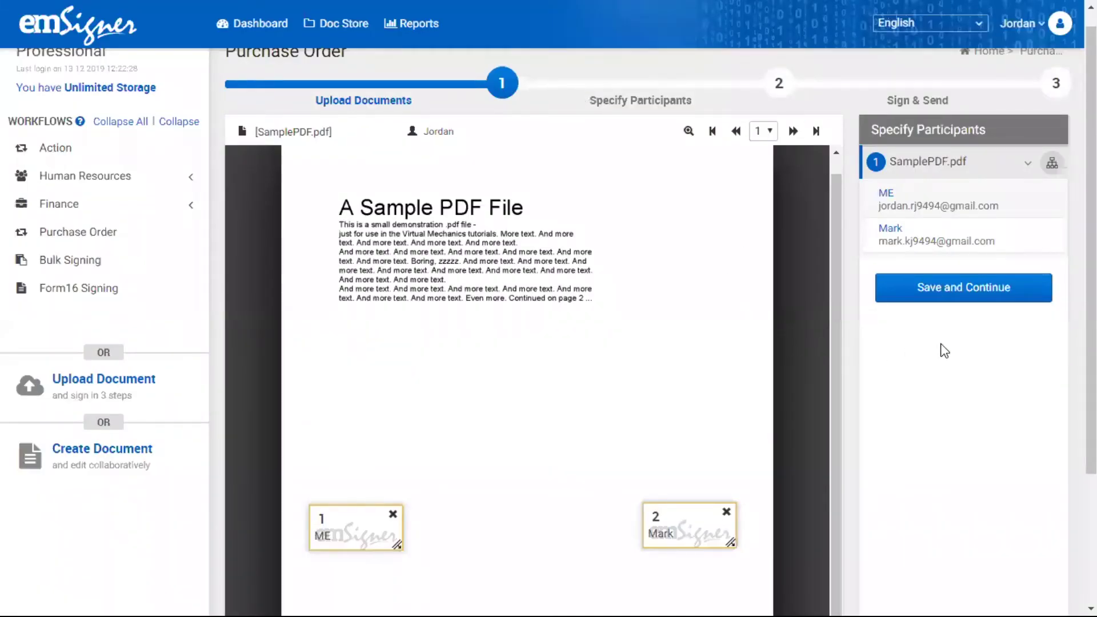
# - Save the participant list, dismiss the save-password prompt, and choose eSignature
pyautogui.click(923, 306)
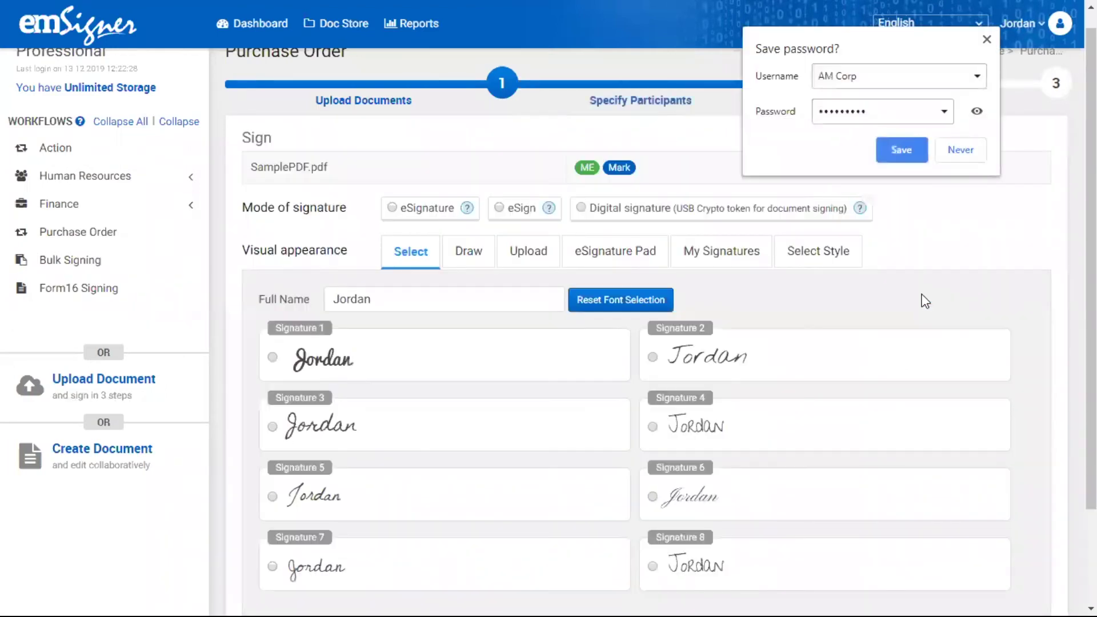
pyautogui.click(984, 43)
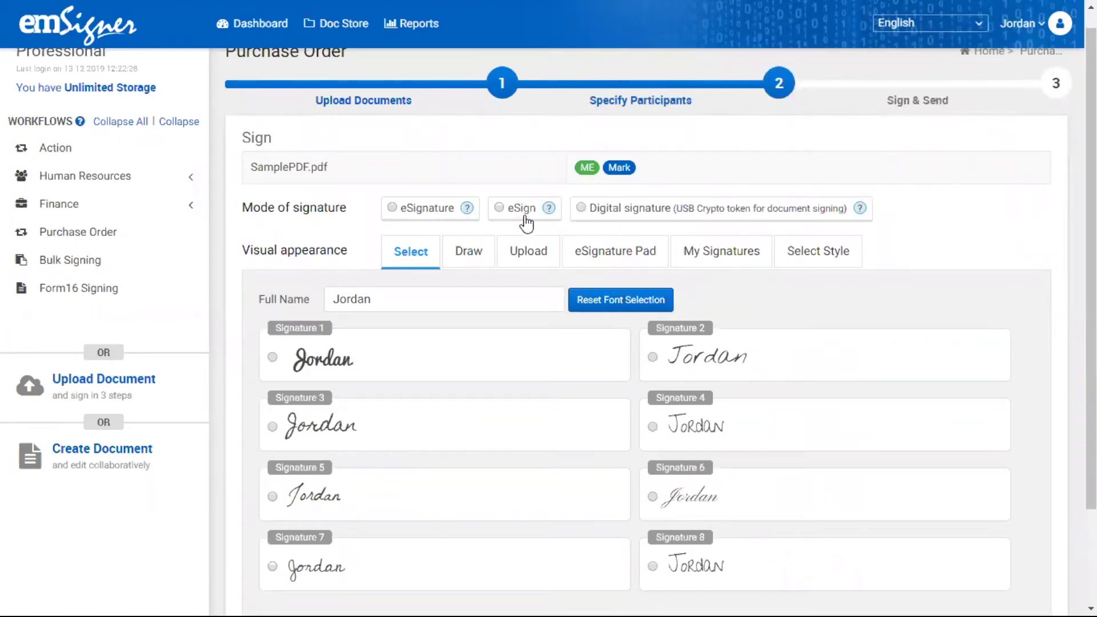
pyautogui.click(394, 208)
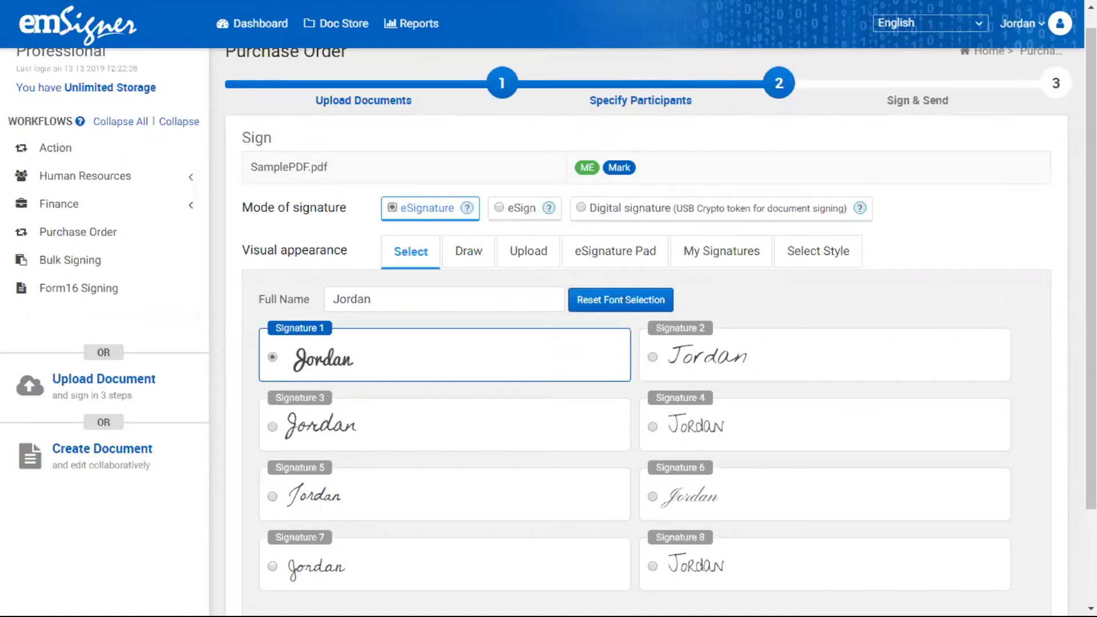
# - Sign SamplePDF.pdf using the default Signature 1 style
pyautogui.scroll(-1, 497, 216)
pyautogui.scroll(-1, 549, 332)
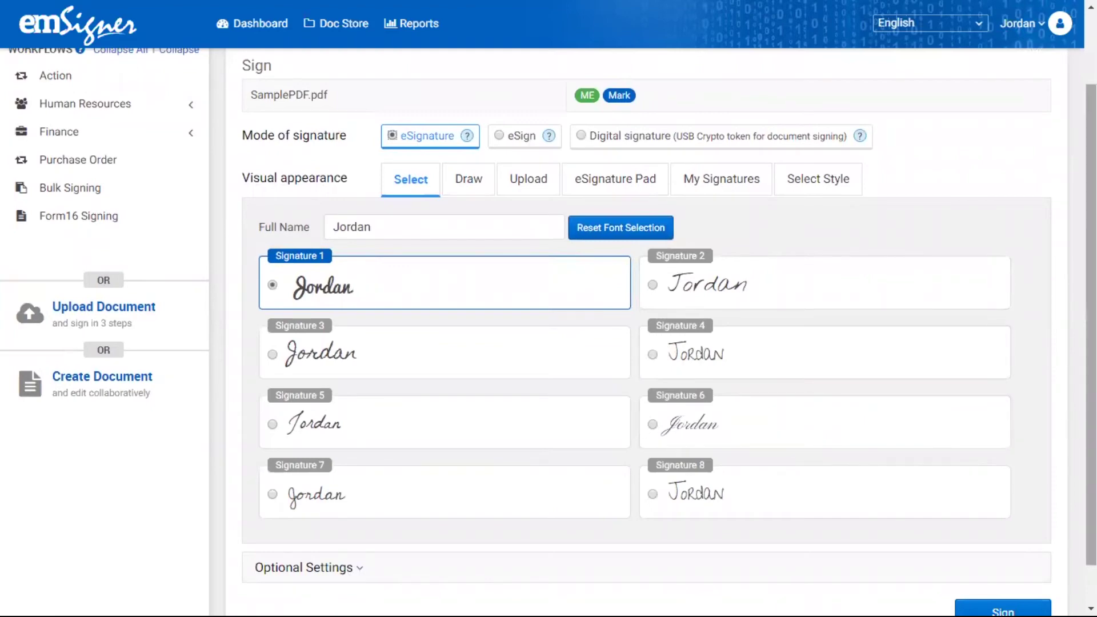
pyautogui.scroll(-1, 1090, 320)
pyautogui.scroll(2, 1091, 320)
pyautogui.scroll(2, 1091, 320)
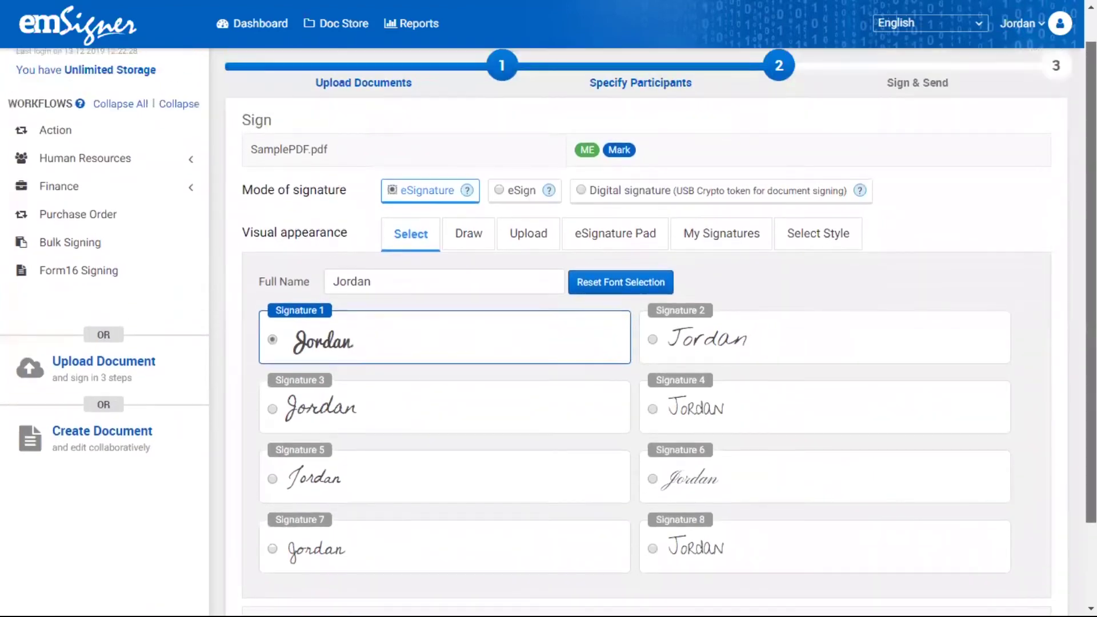
pyautogui.scroll(-4, 1091, 320)
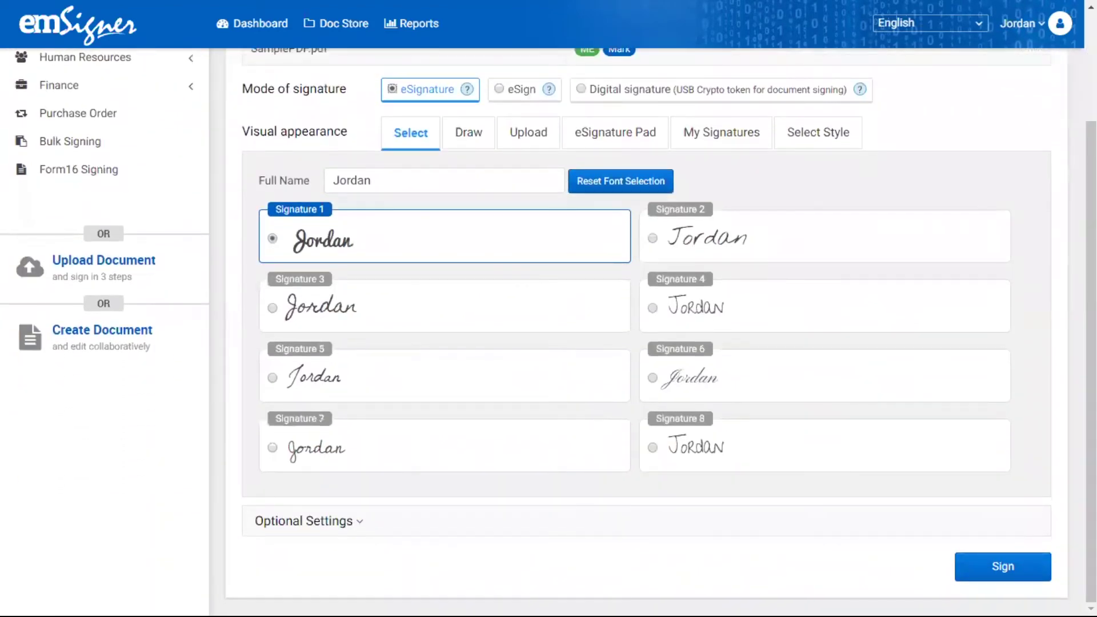
pyautogui.scroll(1, 1091, 320)
pyautogui.scroll(1, 1090, 320)
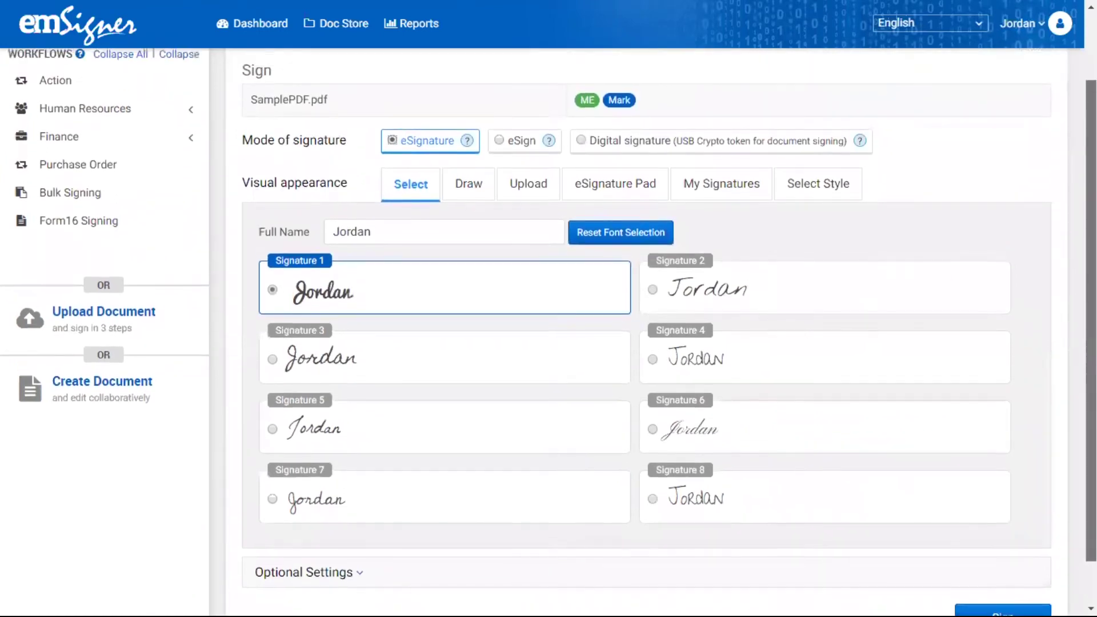
pyautogui.scroll(2, 1090, 320)
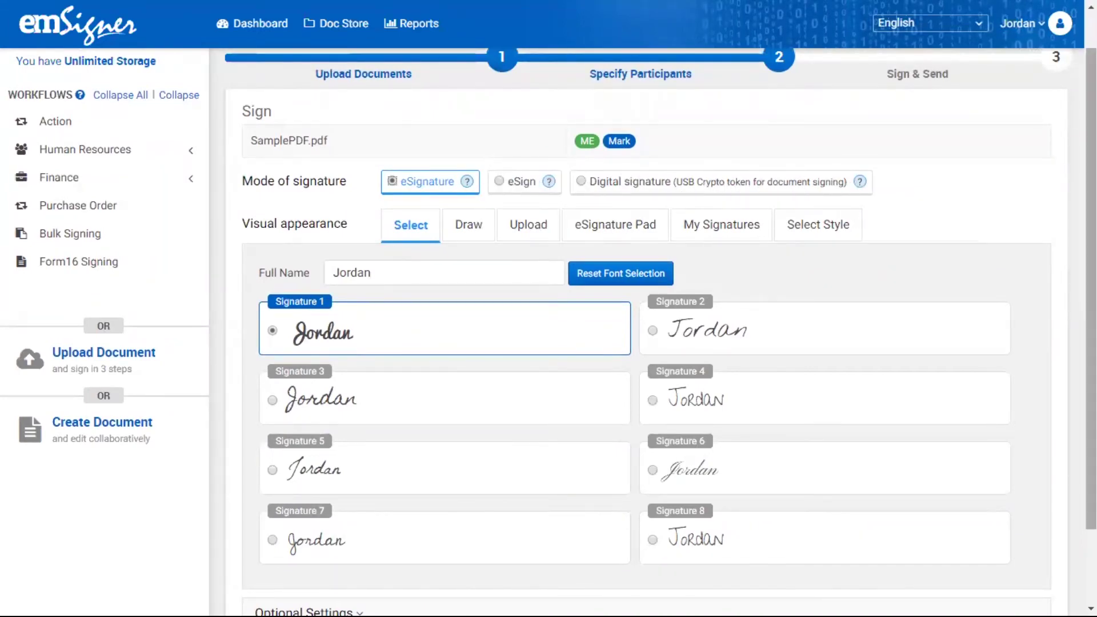
pyautogui.scroll(-2, 1091, 285)
pyautogui.click(1004, 566)
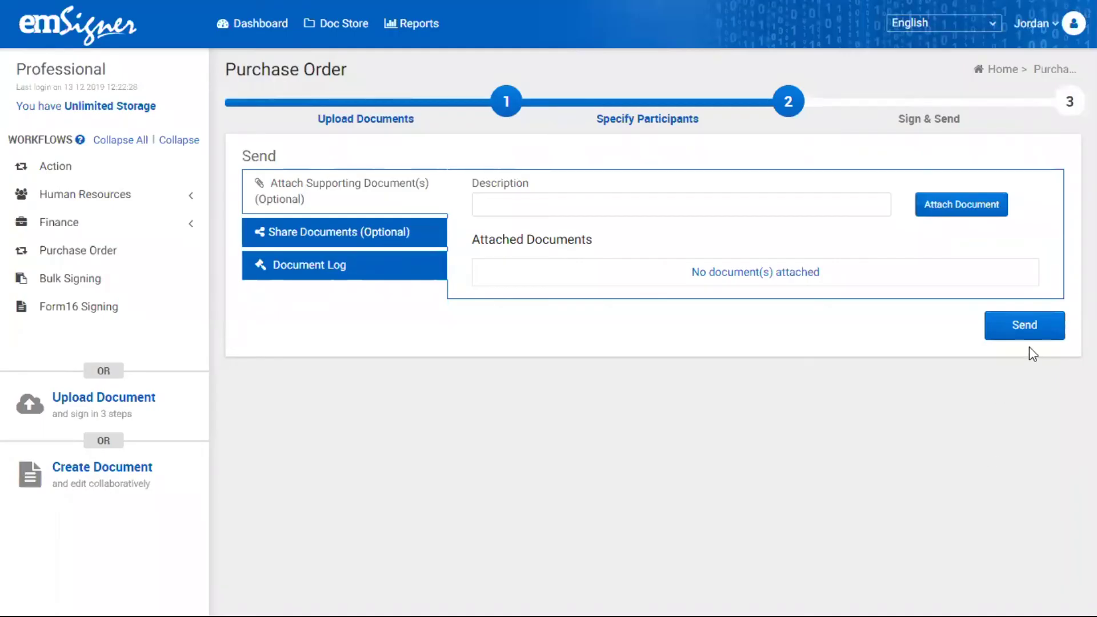
# - Send the Purchase Order workflow and acknowledge the 'signed and initiated successfully' message
pyautogui.click(1024, 328)
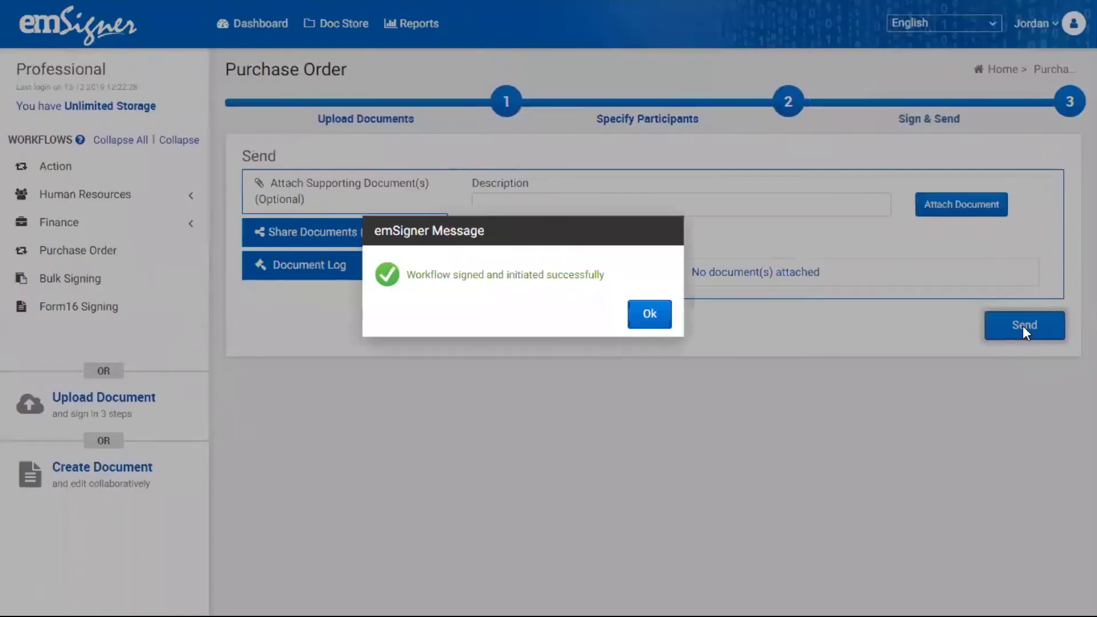
pyautogui.click(658, 328)
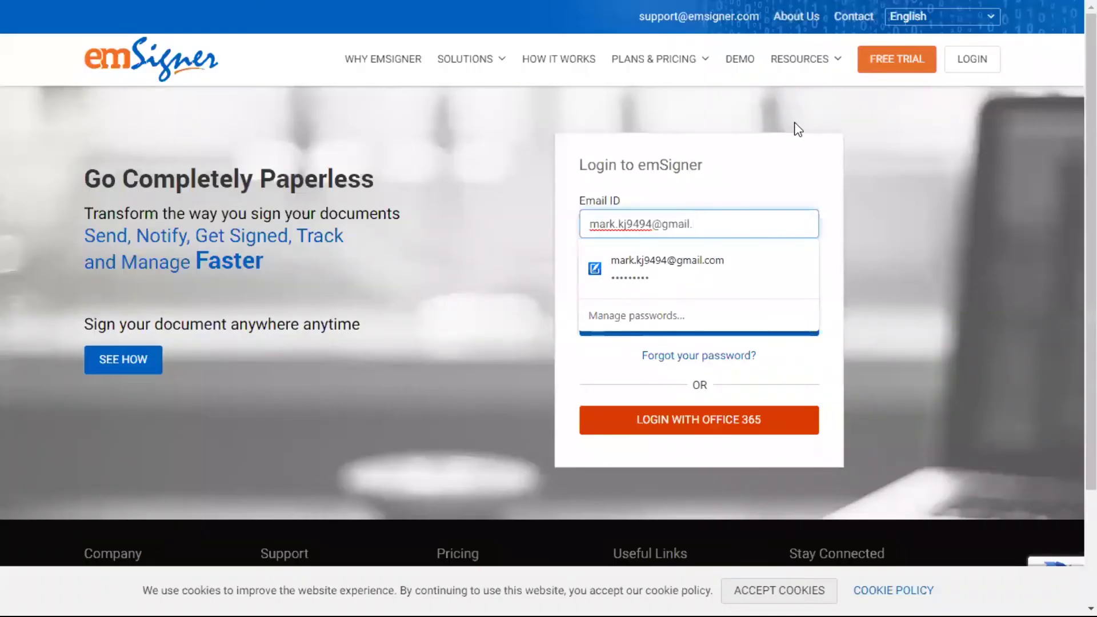
# - Log in as the second signer using the saved email and password suggestion
pyautogui.write('co')
pyautogui.write('m')
pyautogui.press('Down')
pyautogui.press('Return')
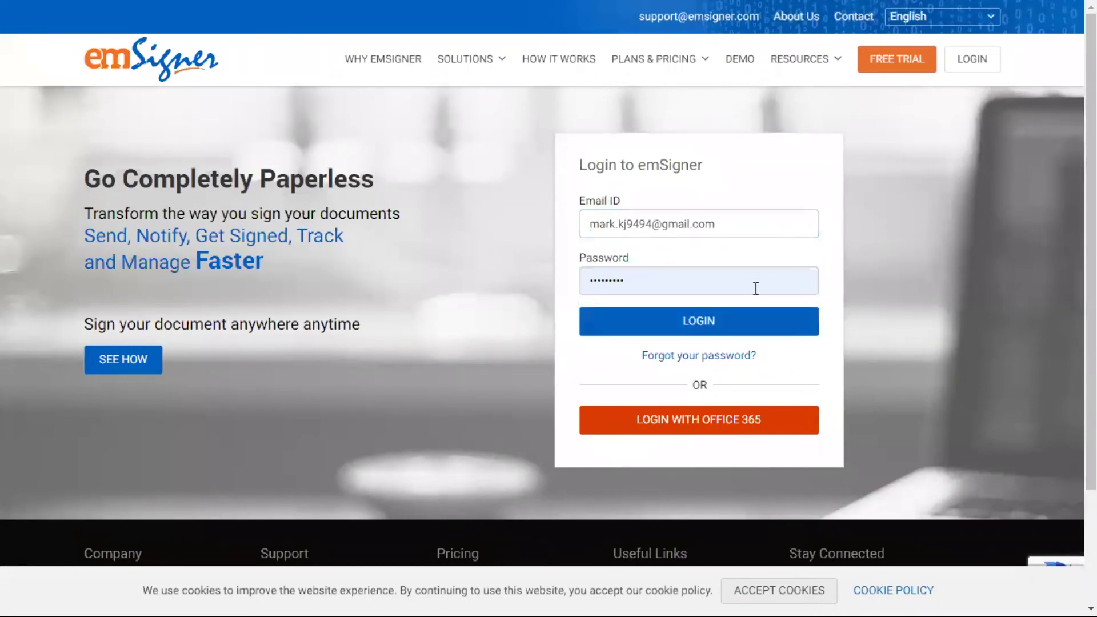
pyautogui.click(743, 324)
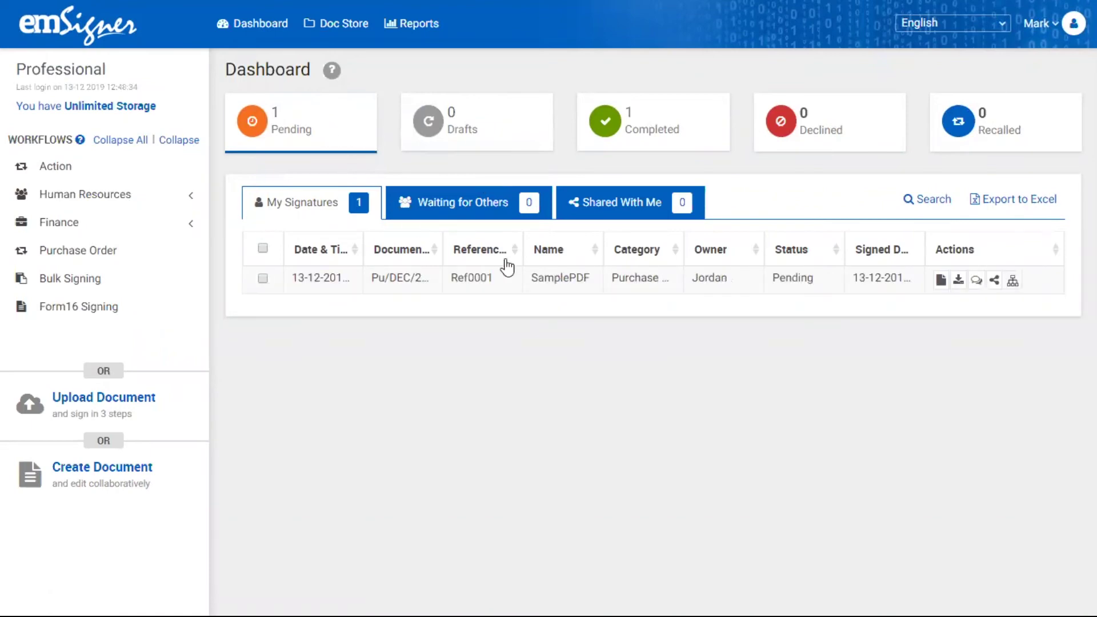
# - Open the pending SamplePDF document, sign it with eSignature style 1, and confirm success
pyautogui.click(941, 281)
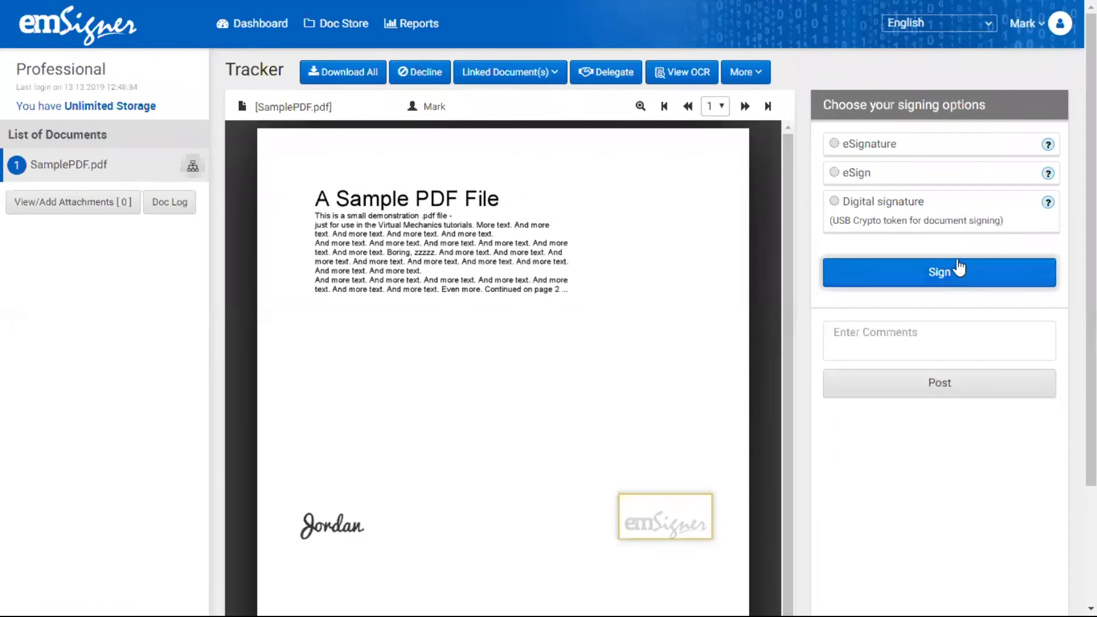
pyautogui.click(886, 148)
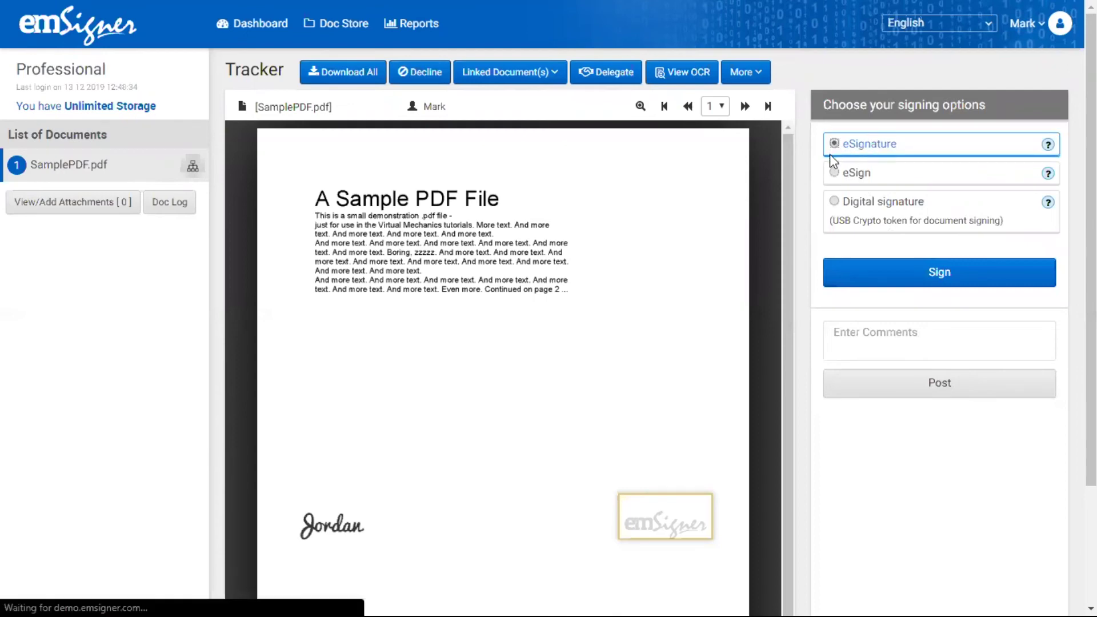
pyautogui.click(873, 277)
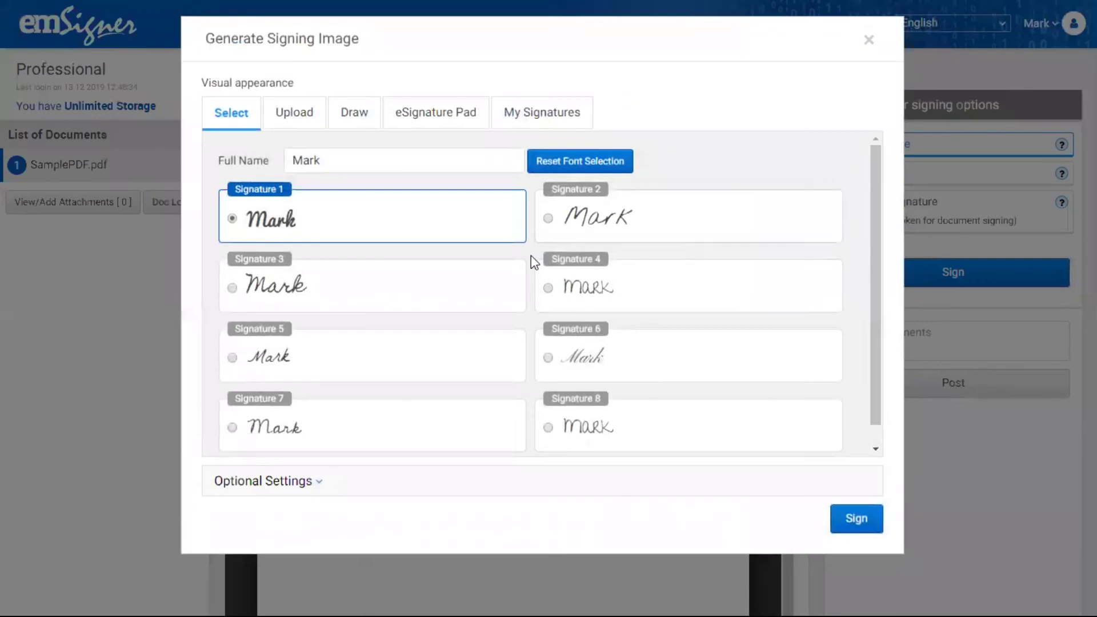
pyautogui.click(854, 521)
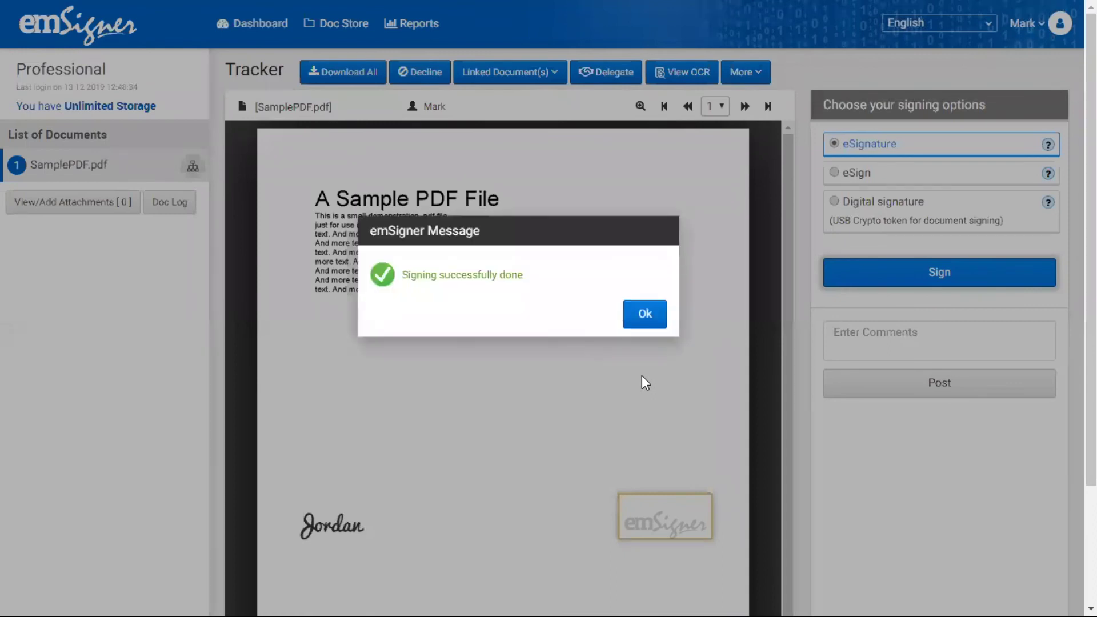
pyautogui.click(646, 314)
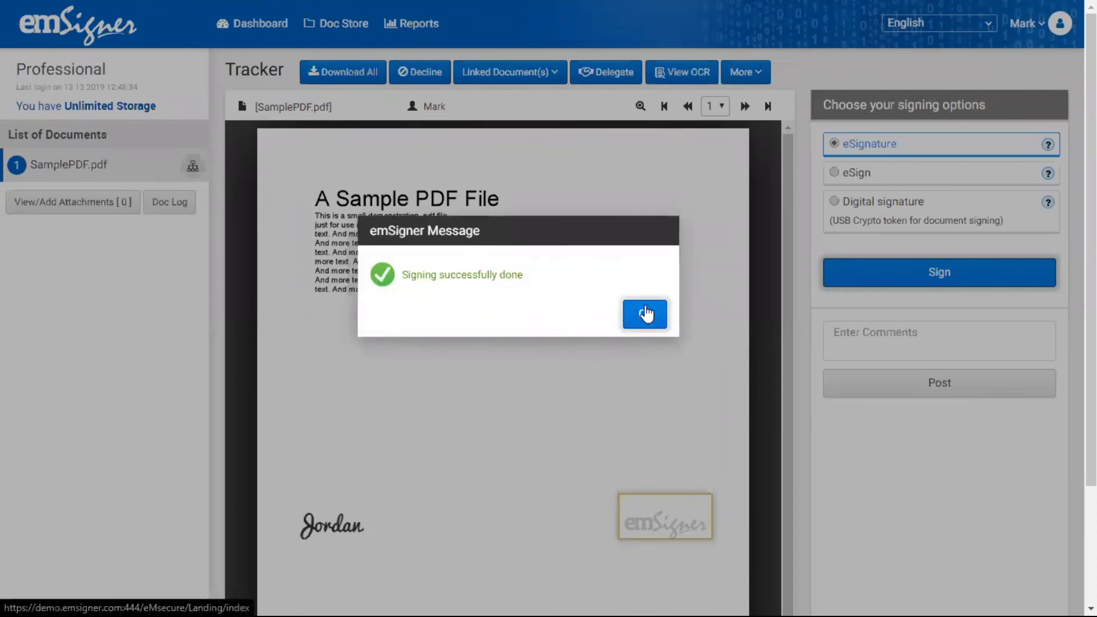